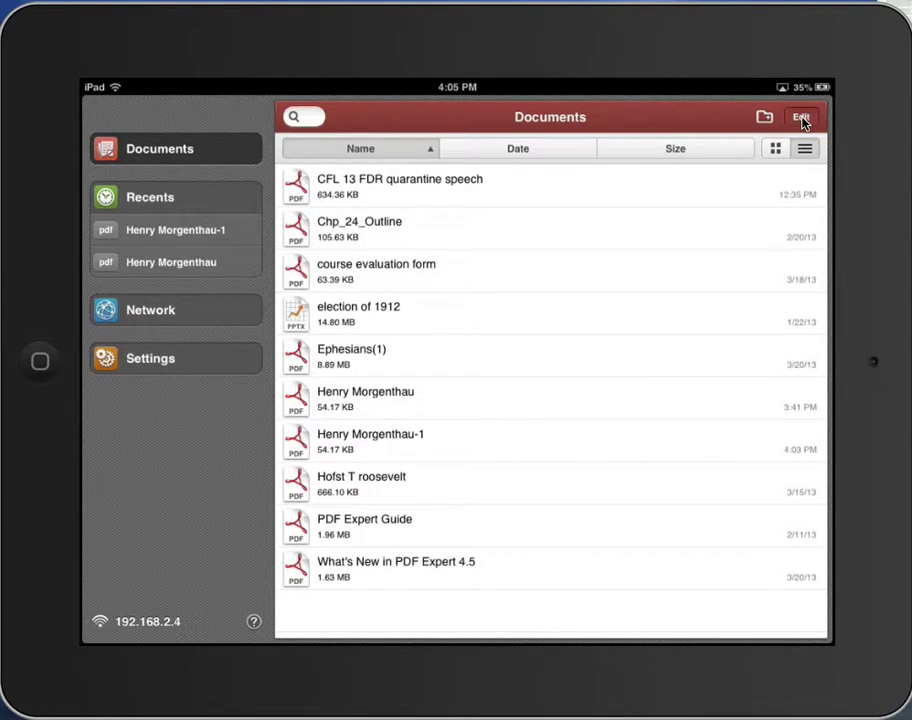
Delete the Henry Morgenthau PDF from the Documents list
click(801, 118)
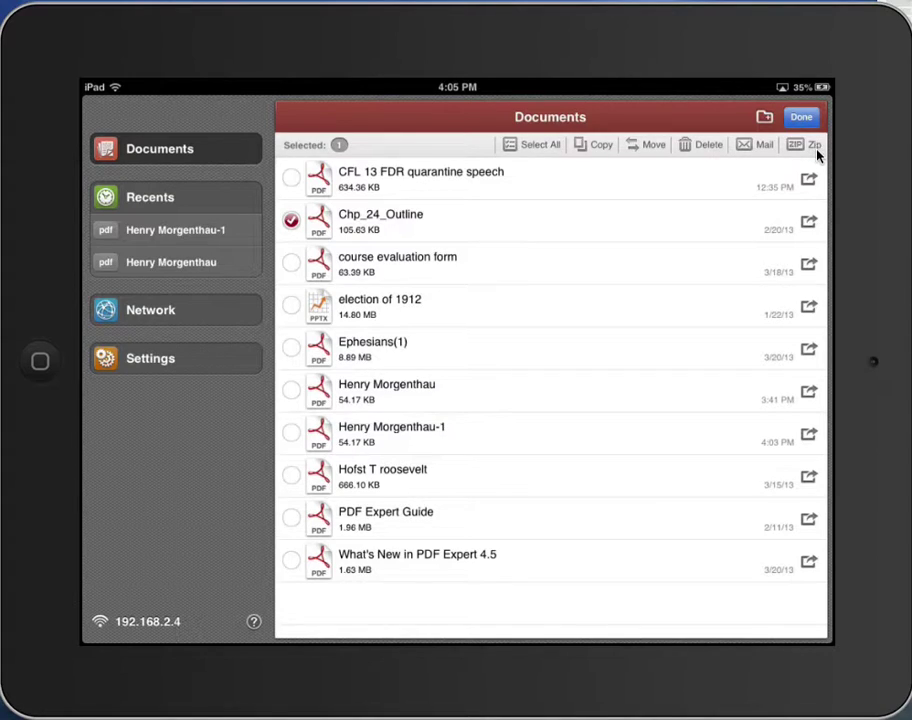
click(313, 405)
click(291, 220)
click(704, 146)
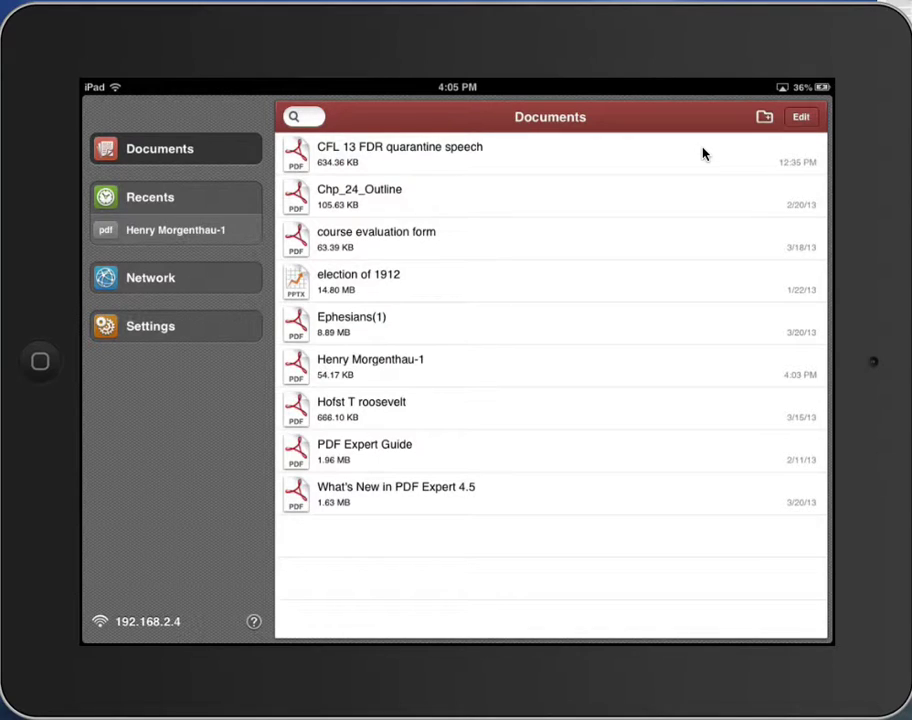
Open the Henry Morgenthau-1 PDF, go to its second page from the page overview and read through it
click(370, 366)
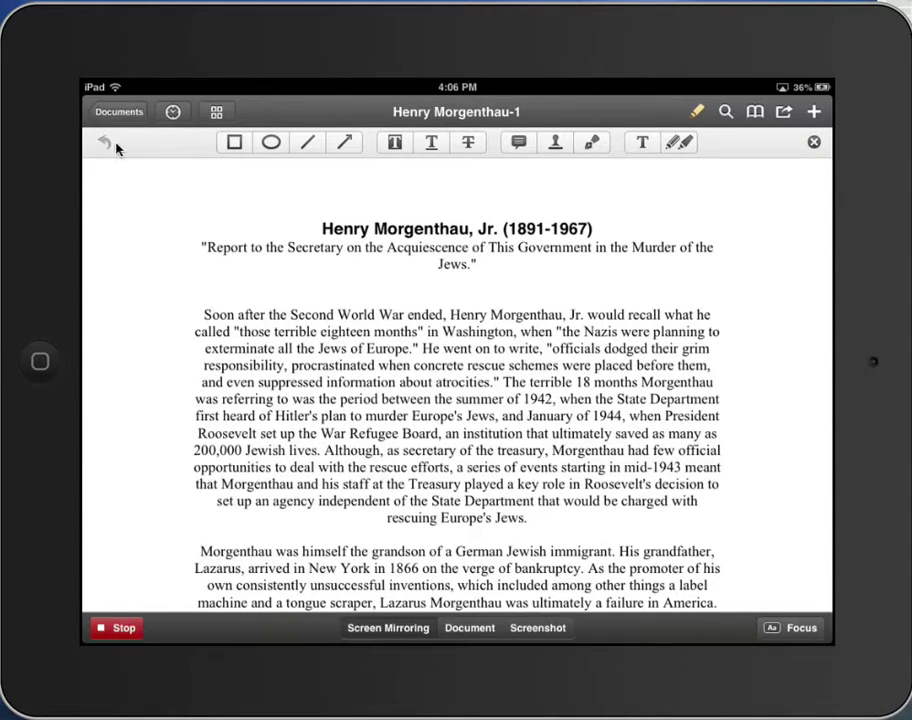
click(172, 113)
click(172, 114)
scroll(290, 290, down, 10)
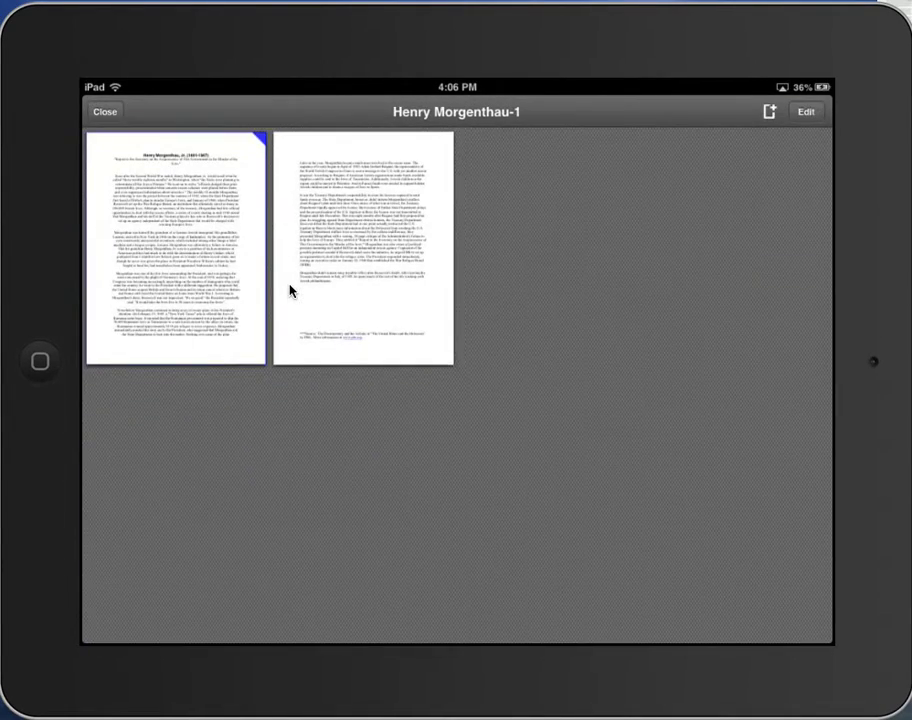
click(290, 290)
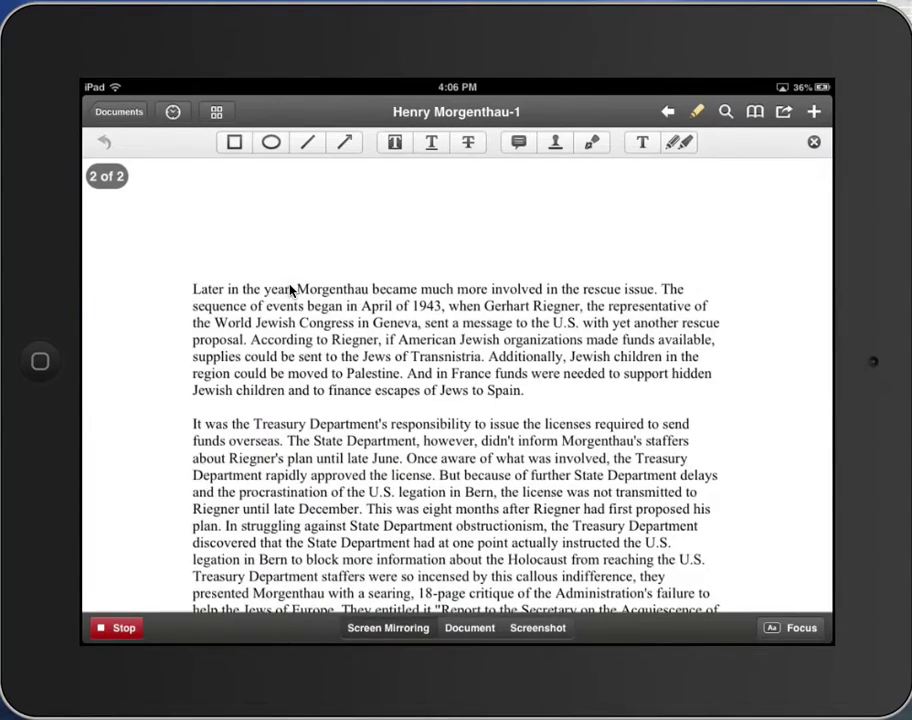
scroll(290, 290, down, 5)
scroll(290, 290, down, 2)
scroll(290, 290, up, 5)
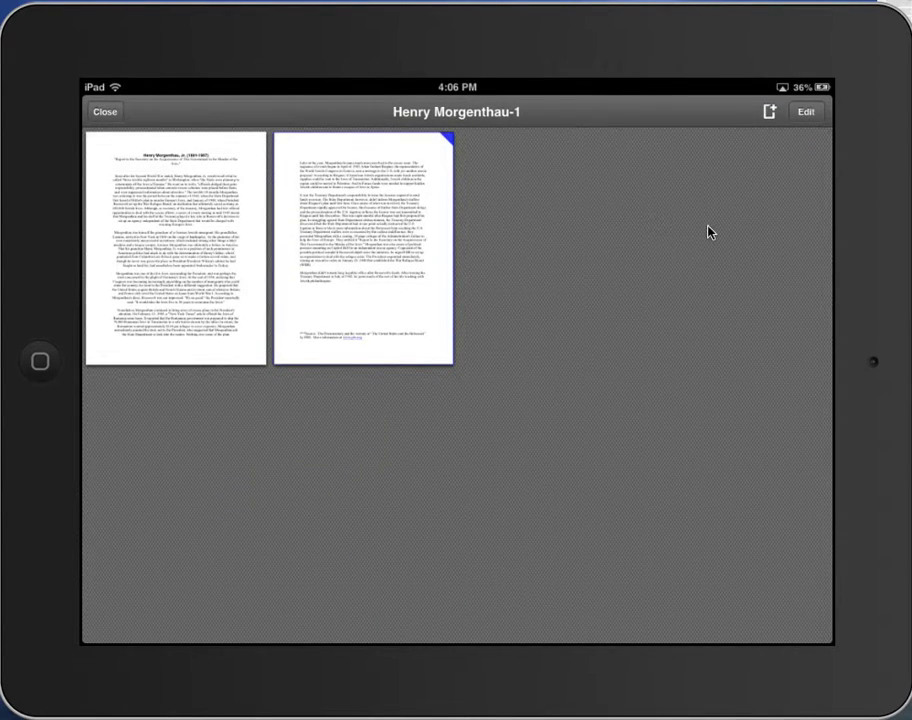
Add a blank page at the end of the PDF and view the editing options for that page in the page overview
click(770, 120)
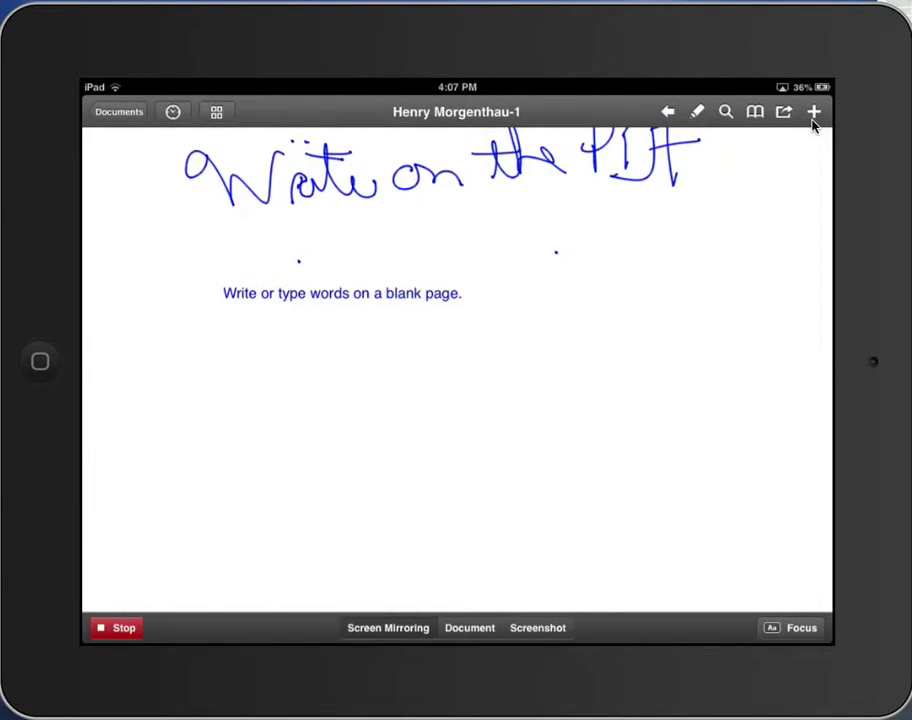
click(813, 113)
click(810, 114)
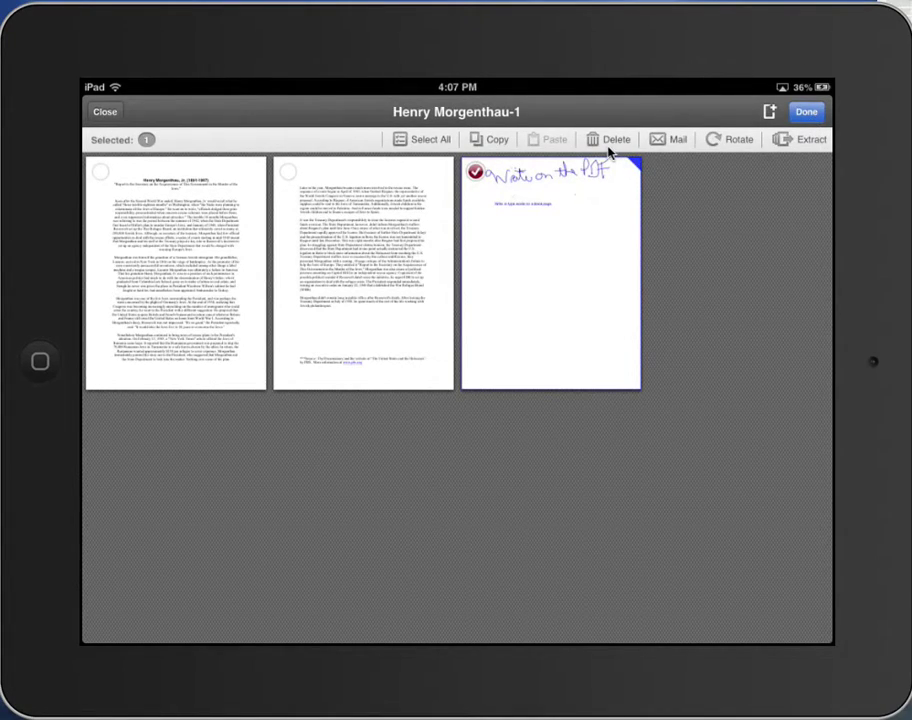
click(803, 122)
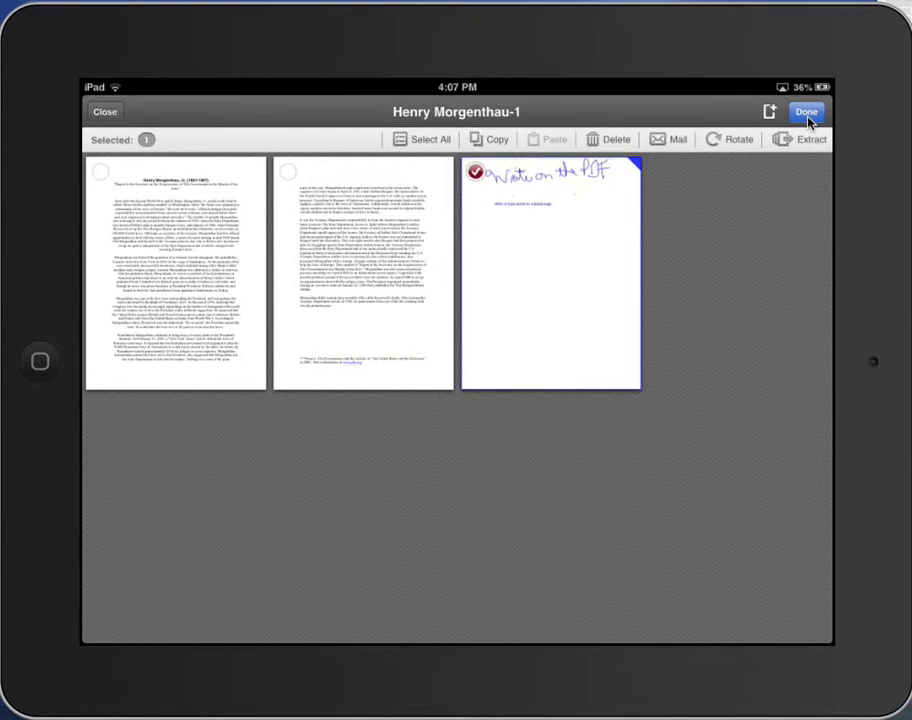
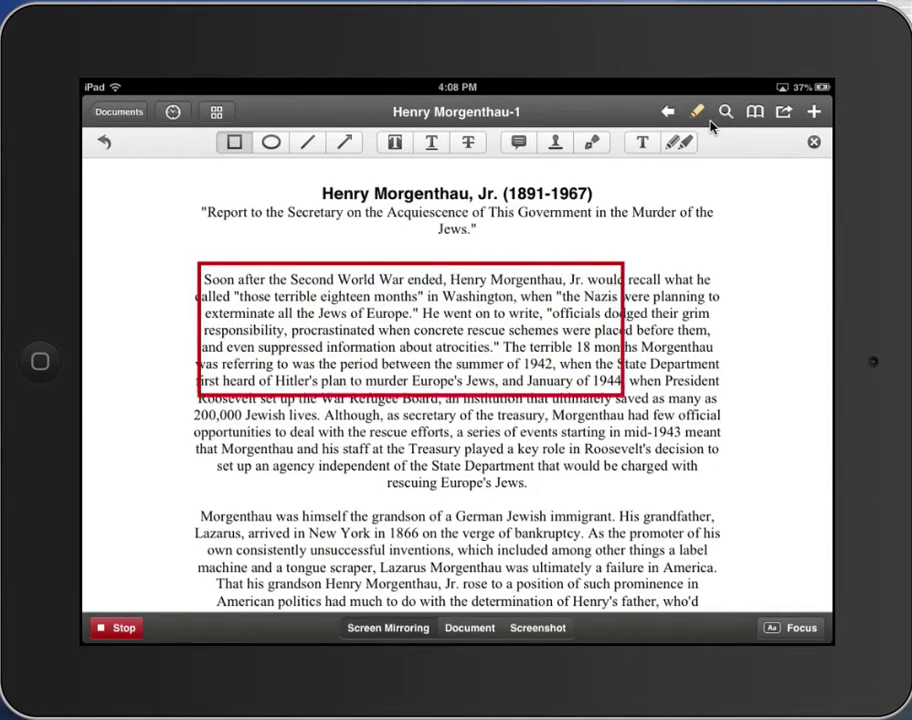
Try framing the first paragraph with a red rectangle and circling the title with an ellipse, and remove both shapes
drag(676, 465, 729, 504)
click(271, 142)
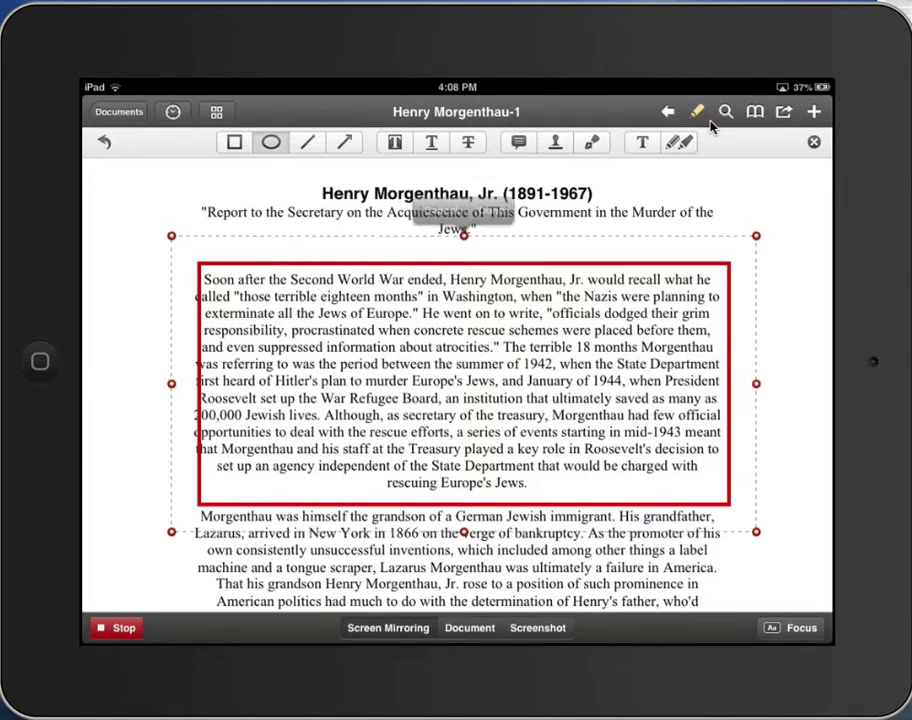
drag(188, 181, 738, 255)
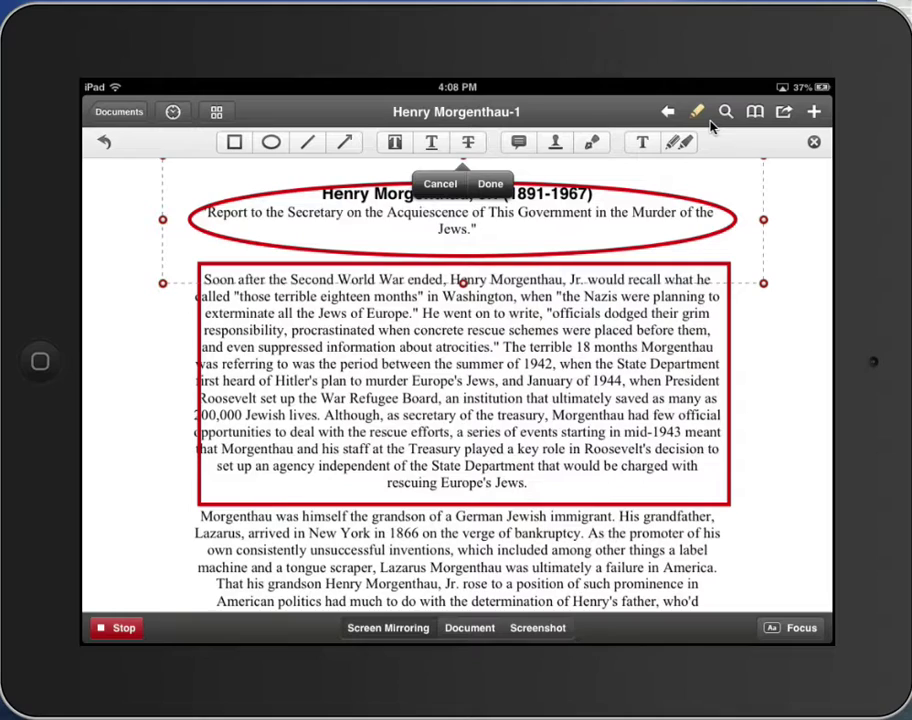
click(440, 184)
click(310, 266)
click(408, 244)
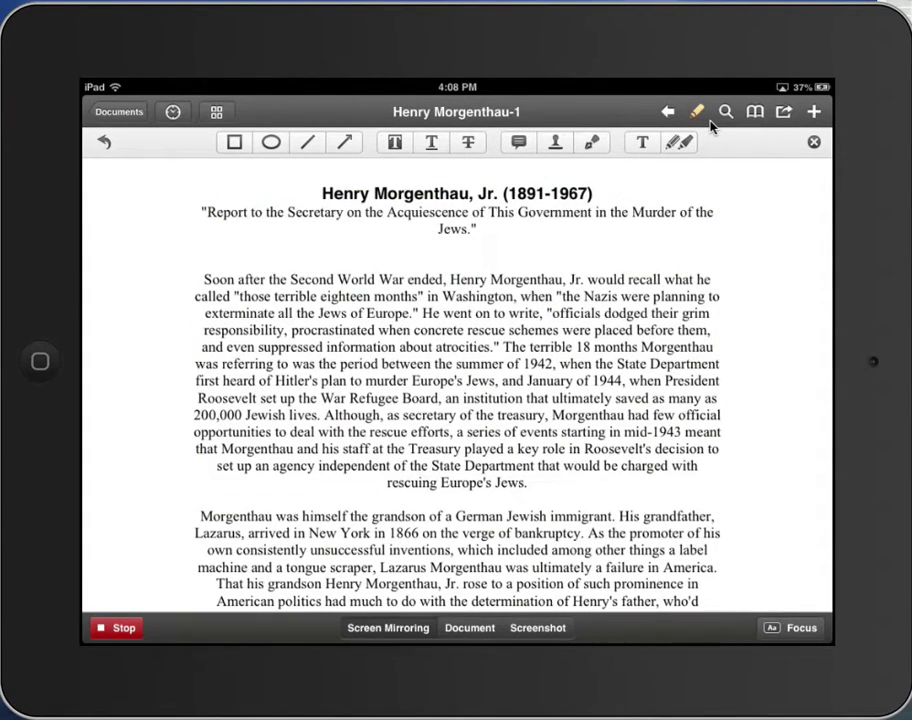
Try red arrows pointing at the start and the right side of the first paragraph, and remove both
click(344, 142)
drag(104, 188, 198, 273)
scroll(456, 385, down, 1)
scroll(456, 385, up, 1)
click(344, 142)
drag(799, 467, 793, 461)
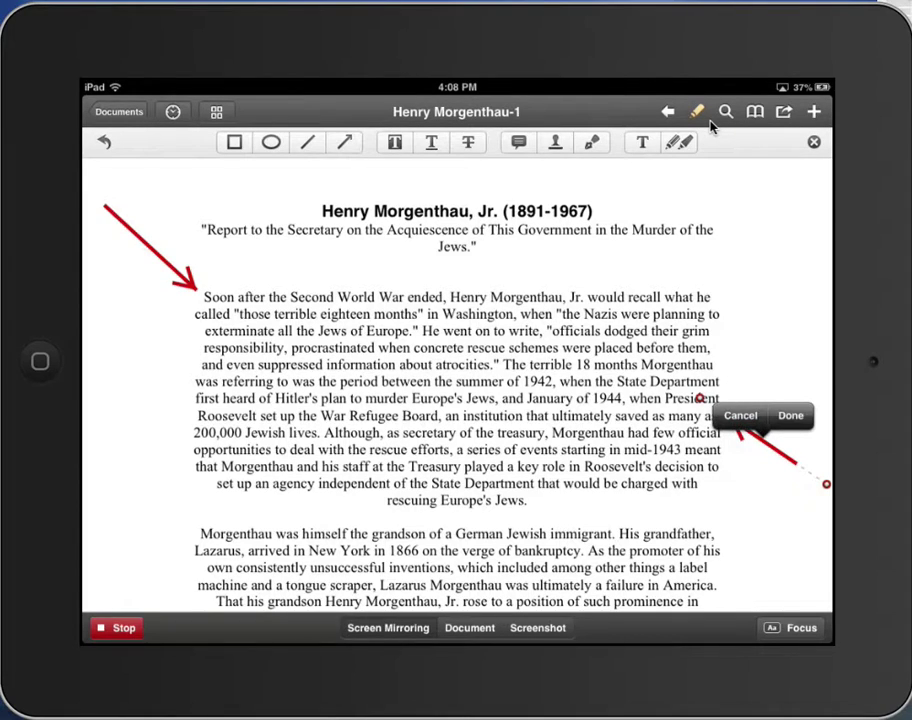
click(740, 415)
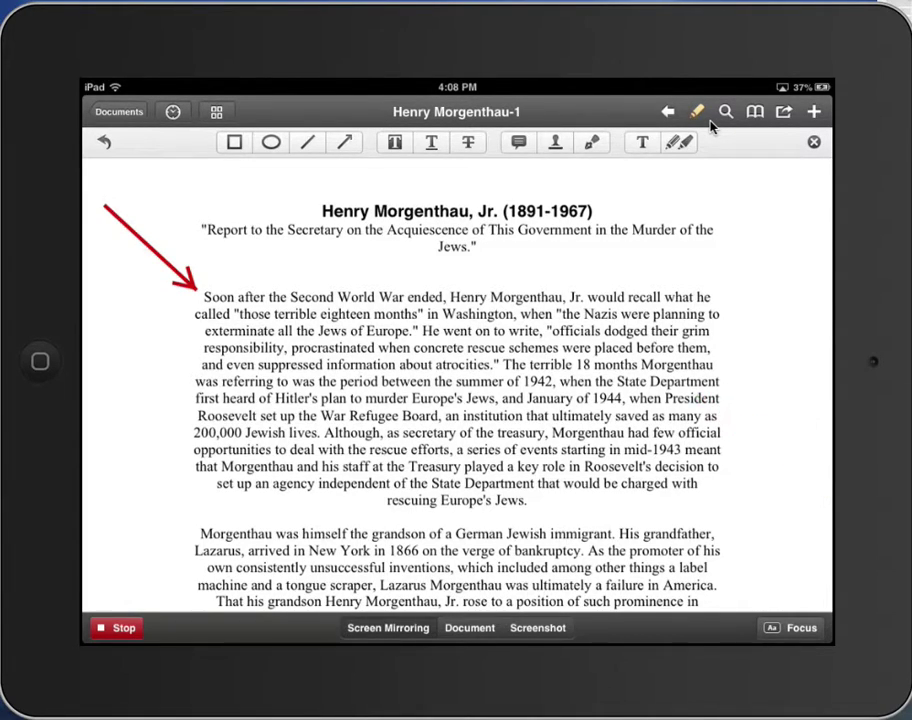
click(150, 248)
click(313, 209)
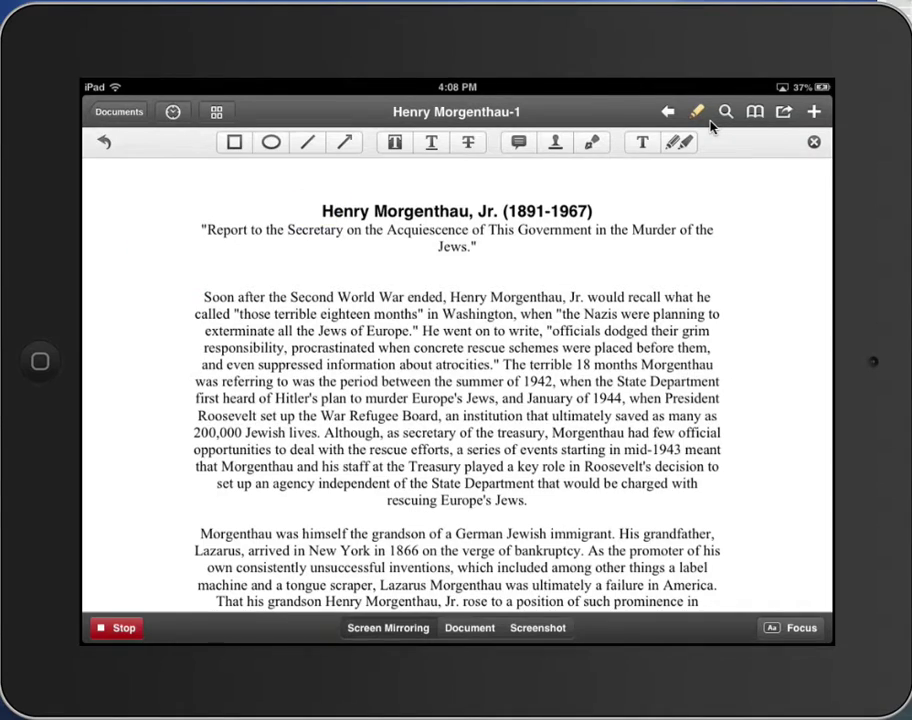
Highlight the first paragraph's opening through "suppressed information about", its ending "Department that would be charged with rescuing Europe's Jews." and the word "Morgenthau" in yellow
click(395, 142)
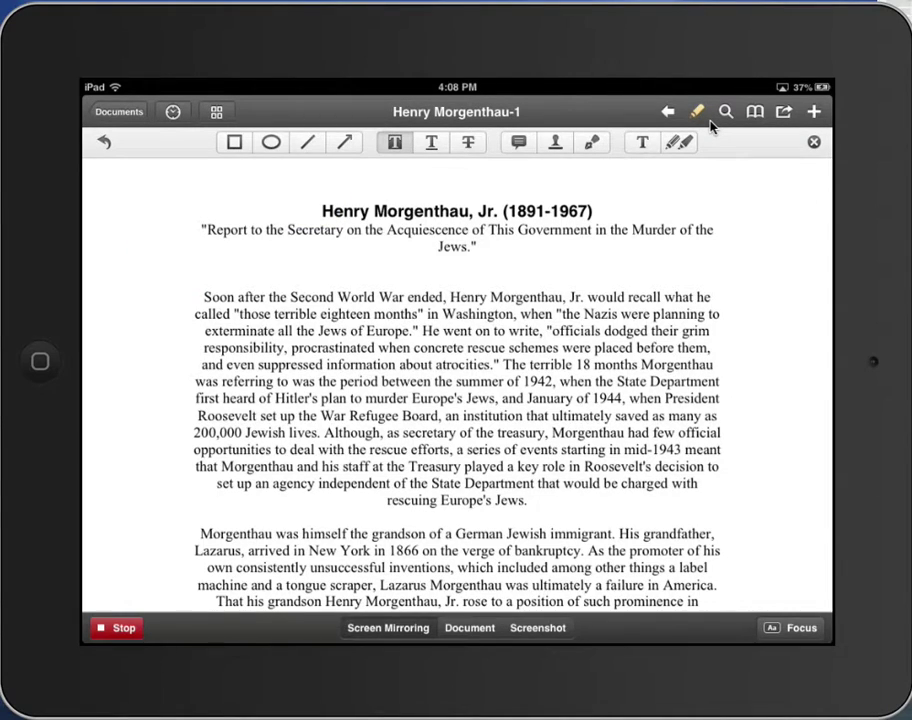
drag(204, 297, 452, 364)
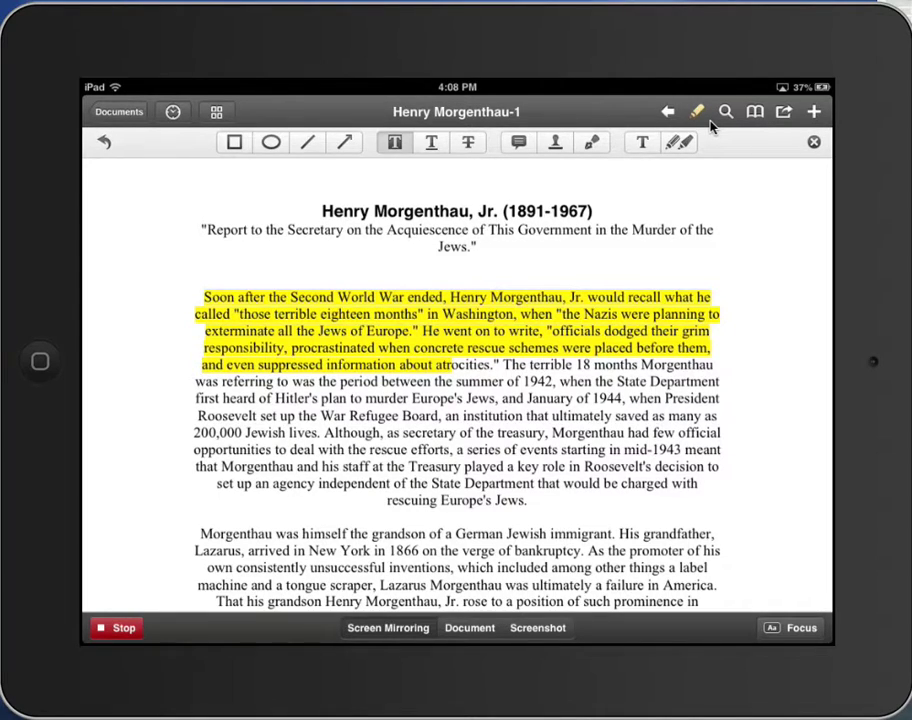
drag(465, 483, 527, 500)
drag(553, 432, 624, 432)
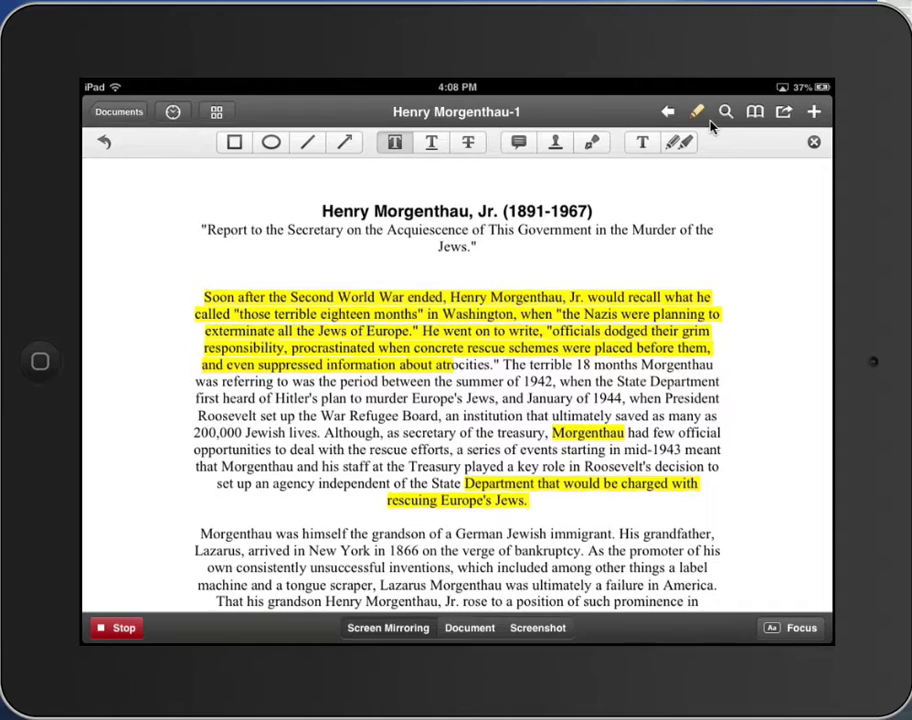
Underline from "first heard of Hitler's plan" to "War Refugee Board", and strike through "Refugee" and "that Morgenthau and"
click(431, 142)
drag(196, 398, 437, 415)
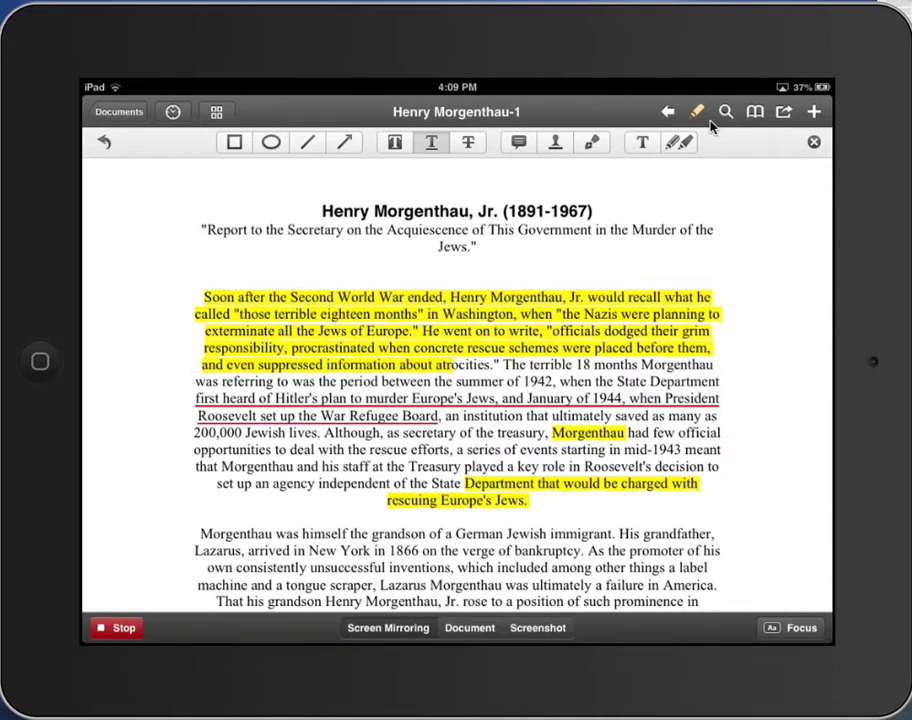
drag(195, 449, 683, 449)
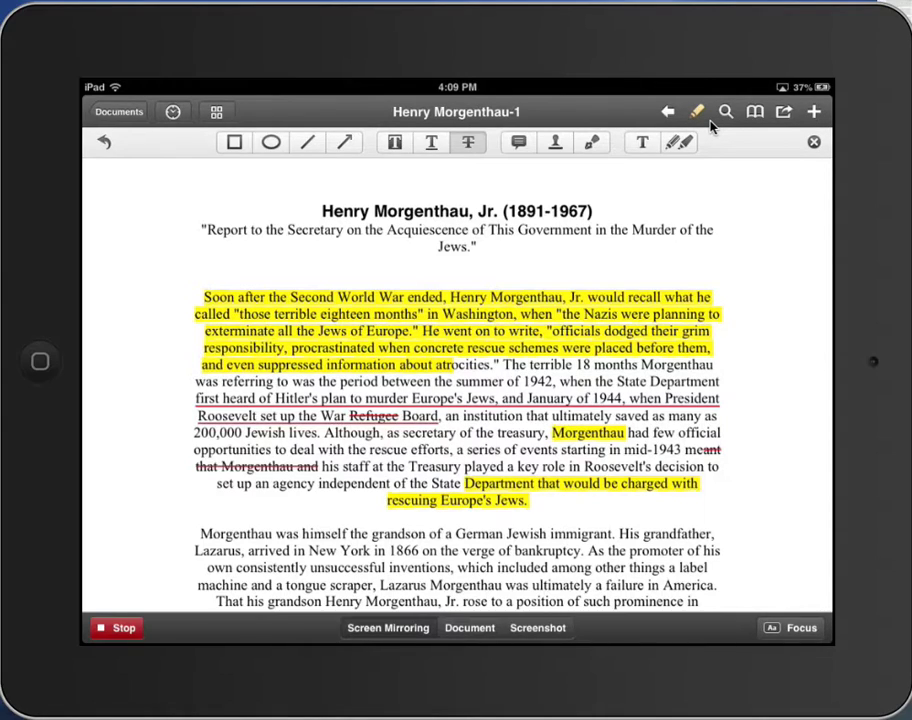
Add a note in the left margin above the first paragraph reading "Hidden. Noted to themselves."
click(518, 142)
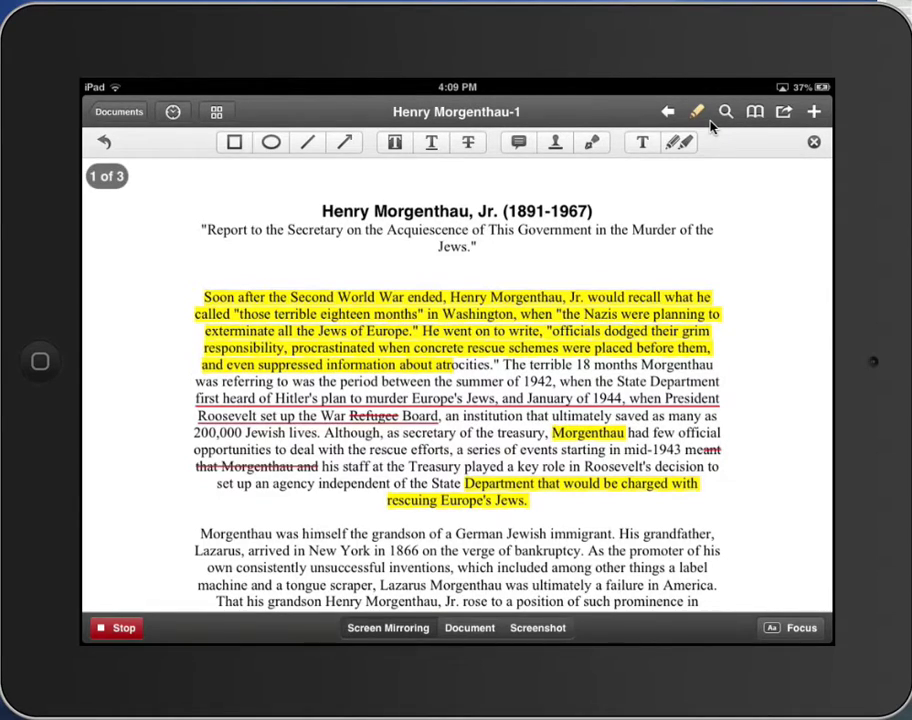
click(169, 279)
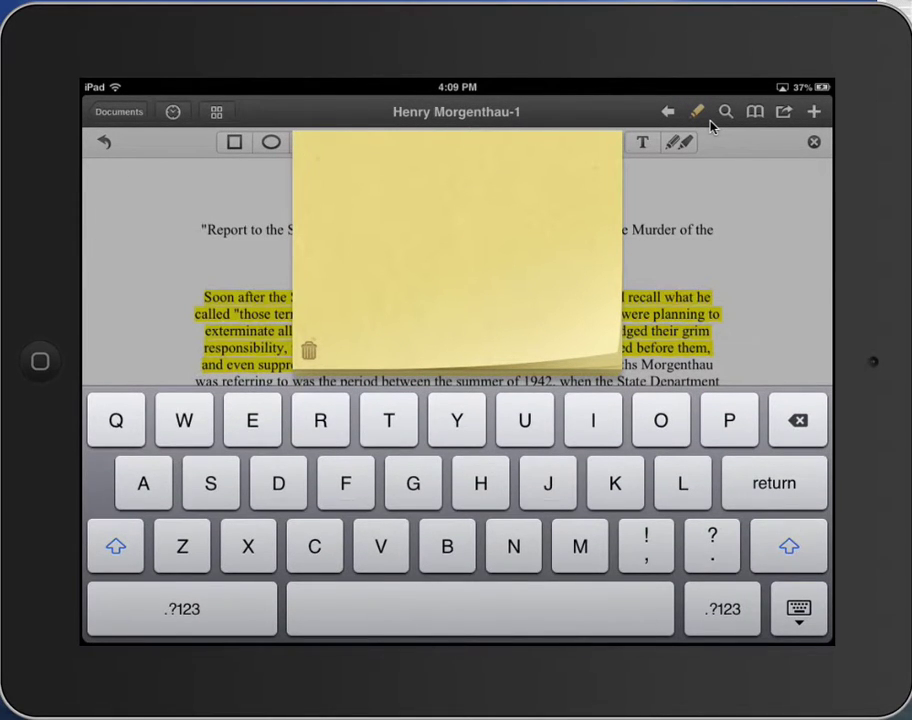
text(Hidden)
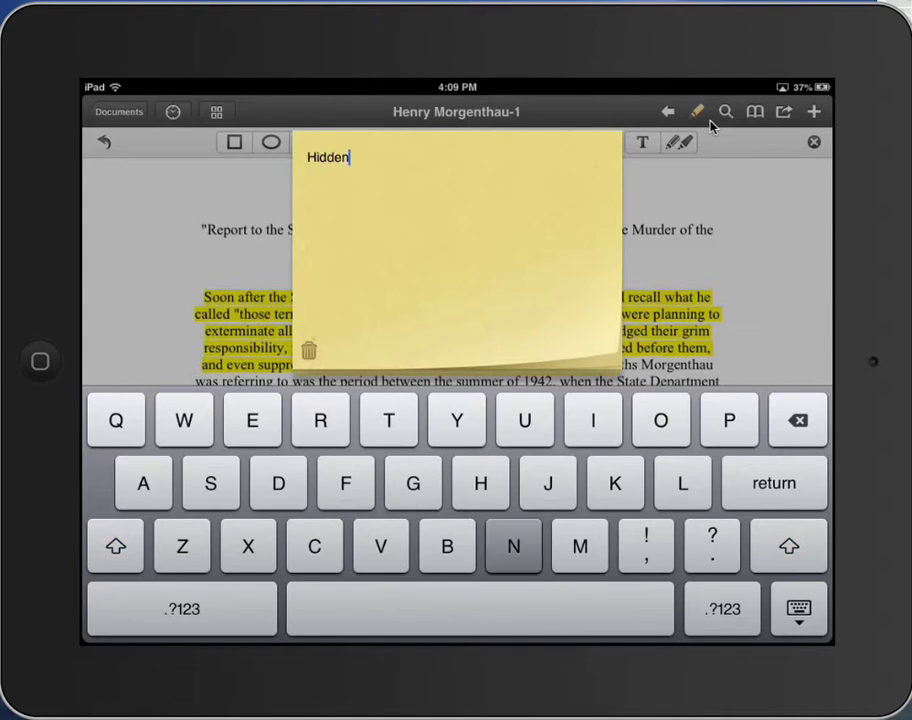
text(. )
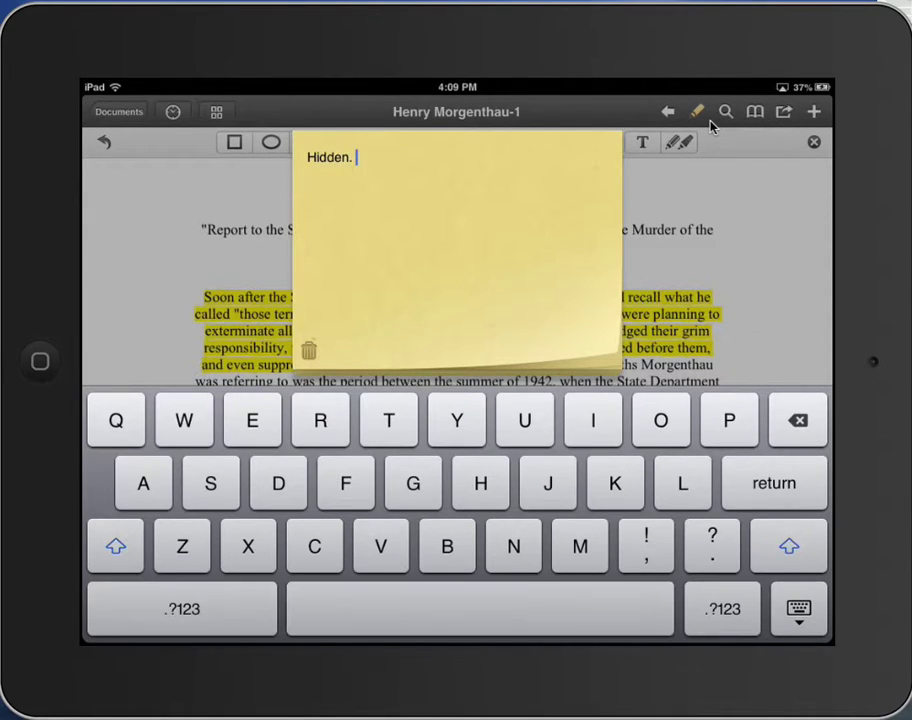
text(Noted to )
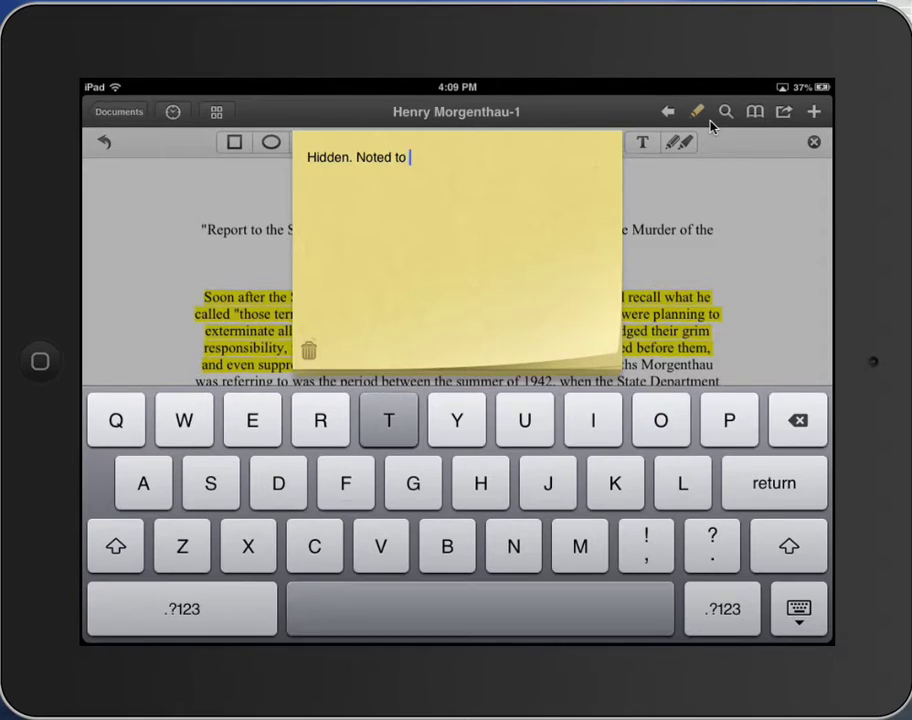
text(the,seoves)
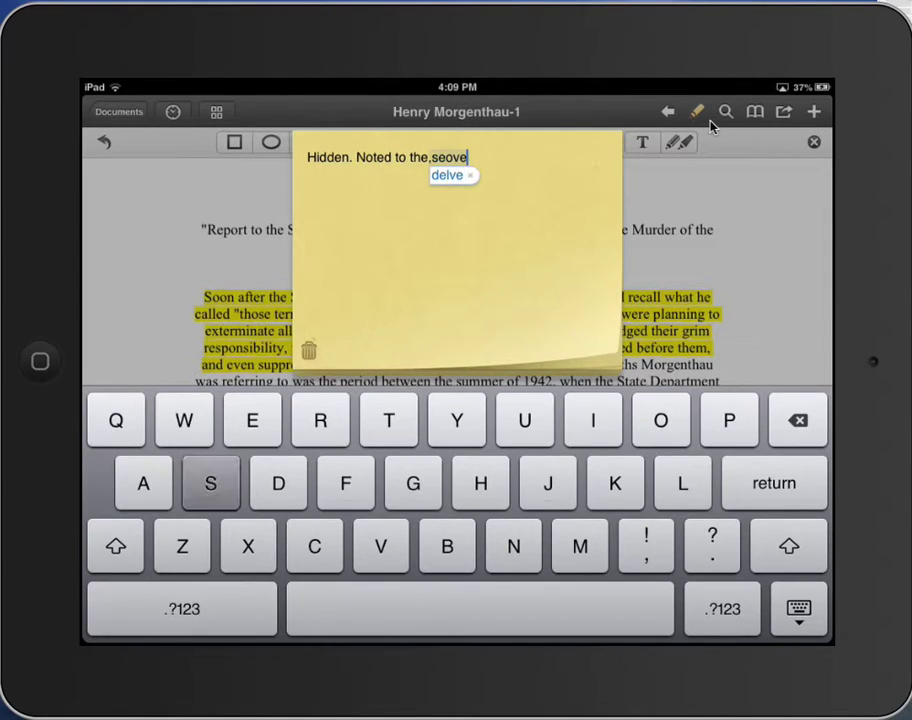
key(BackSpace)
key(BackSpace)
key(BackSpace)
key(BackSpace)
key(BackSpace)
key(BackSpace)
key(BackSpace)
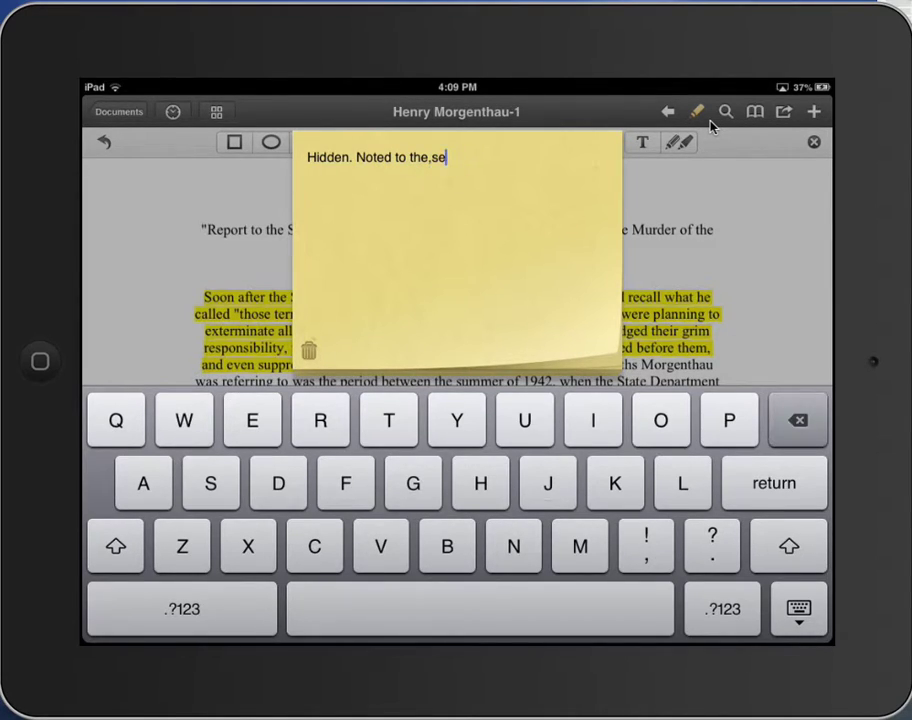
text(mse)
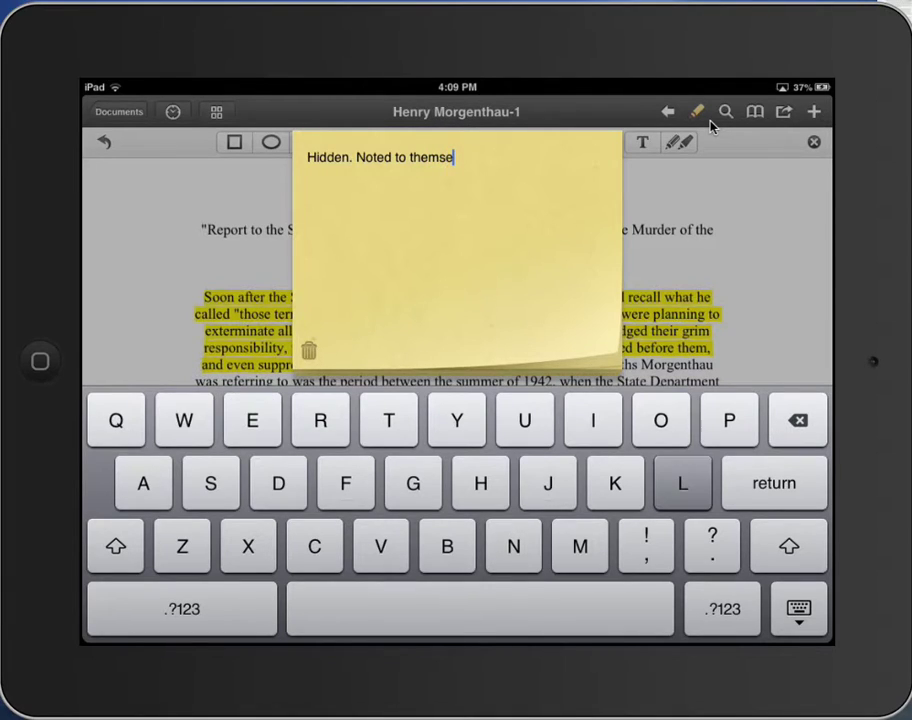
text(lves.)
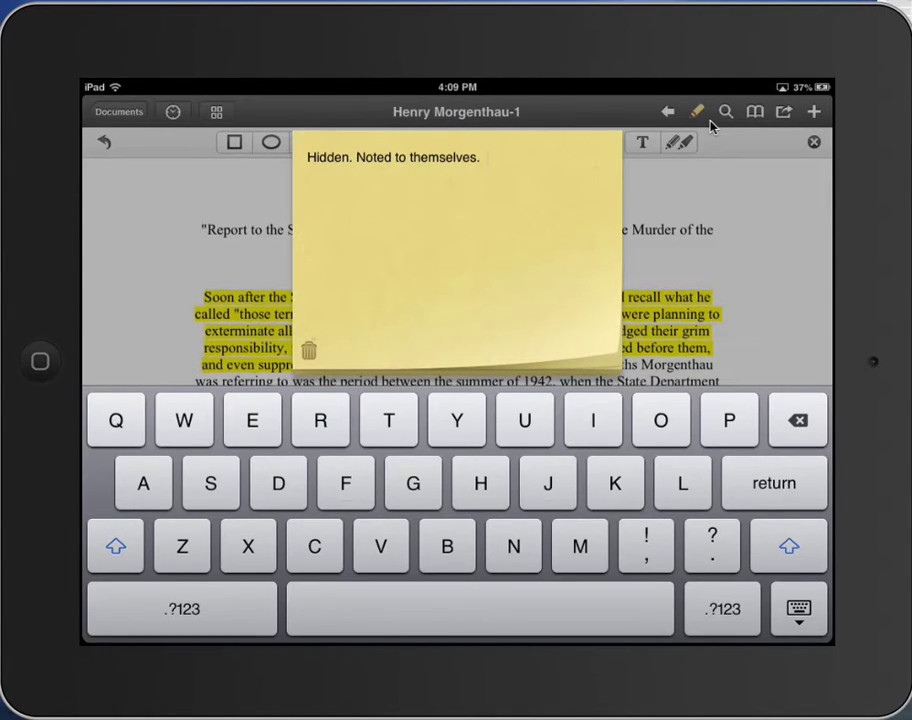
key(Escape)
click(710, 127)
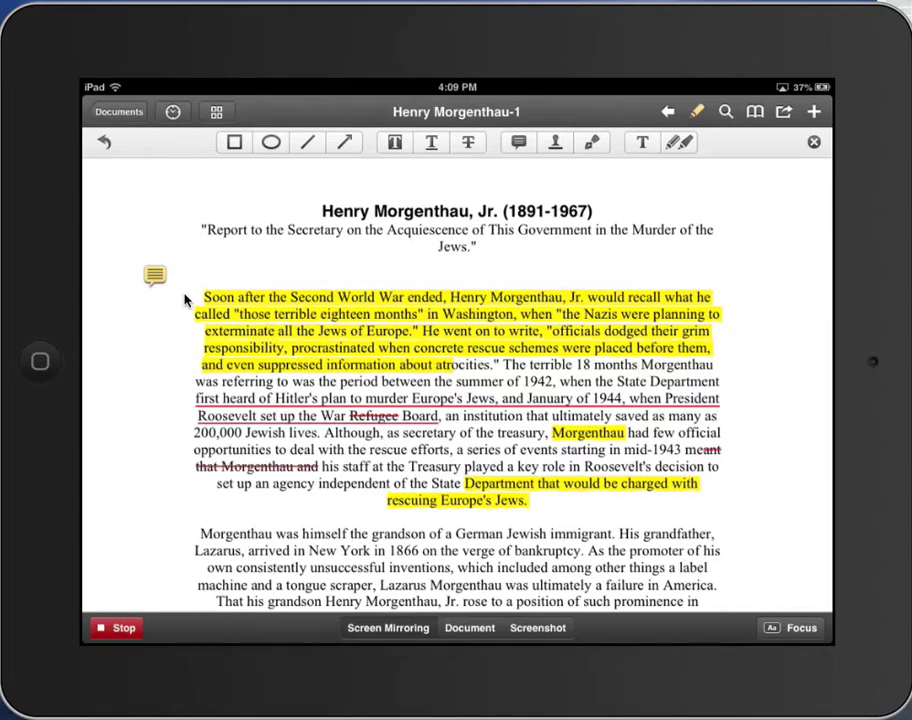
Try a DRAFT stamp from the standard stamps at the right end of the subtitle area, and remove it
click(560, 148)
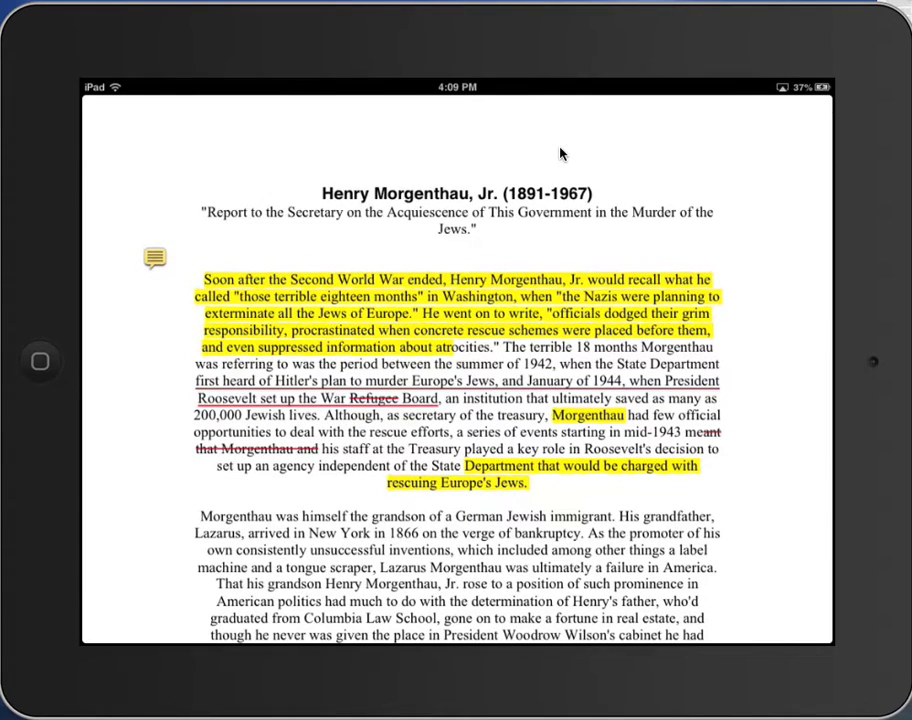
click(560, 150)
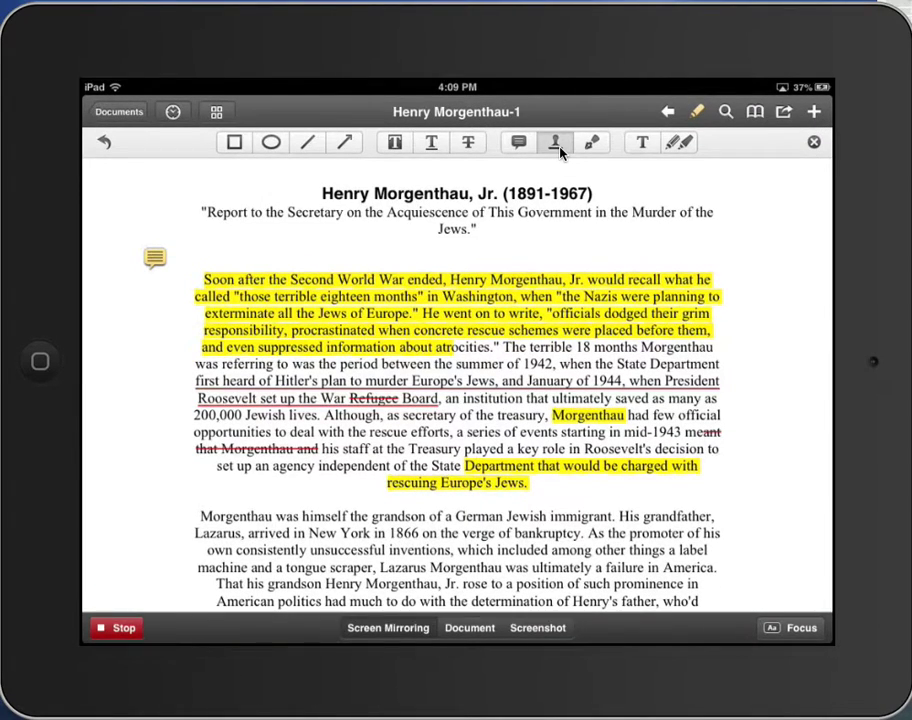
click(560, 148)
scroll(560, 152, down, 2)
scroll(560, 152, up, 2)
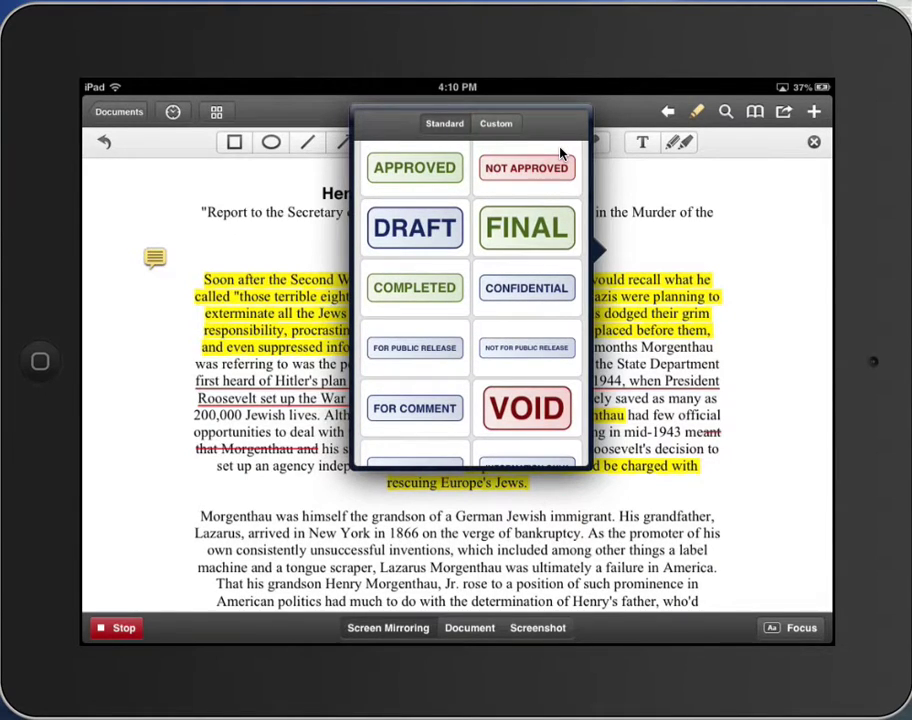
scroll(560, 153, down, 5)
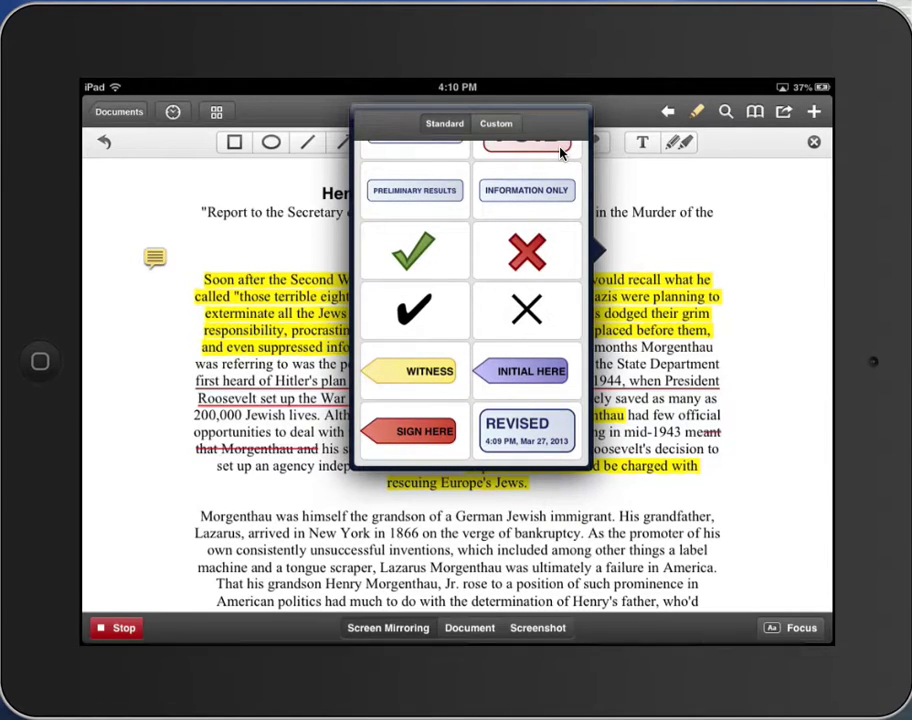
scroll(560, 153, up, 3)
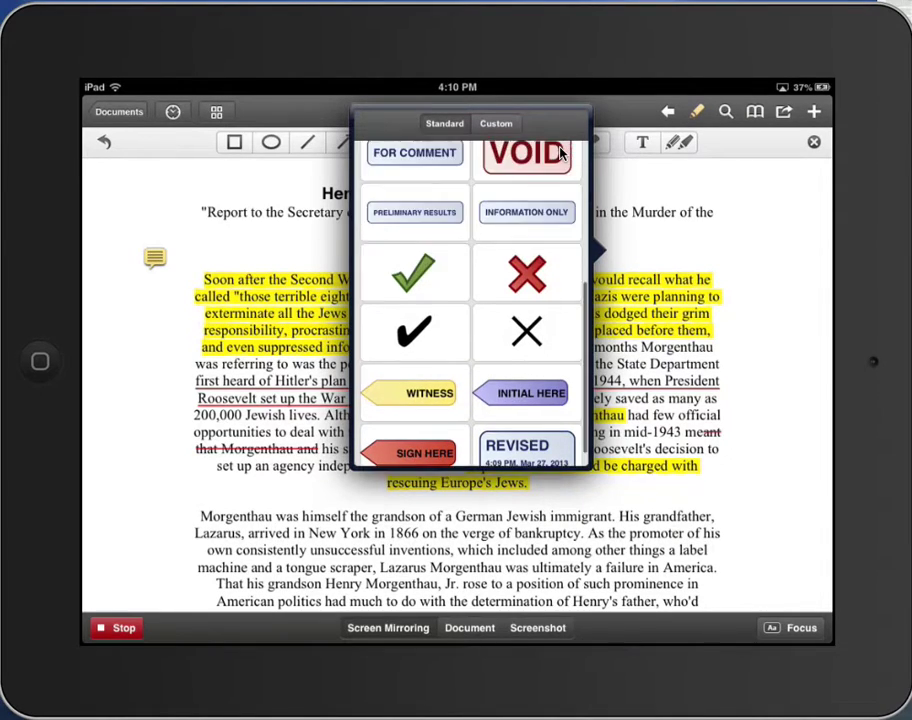
scroll(560, 153, down, 3)
scroll(560, 153, up, 5)
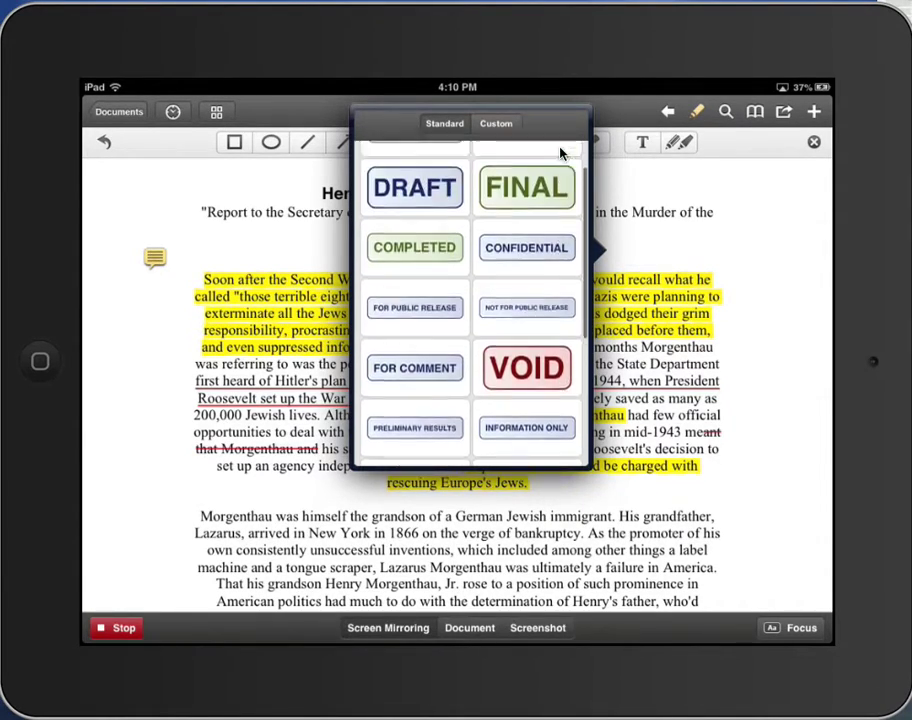
click(415, 238)
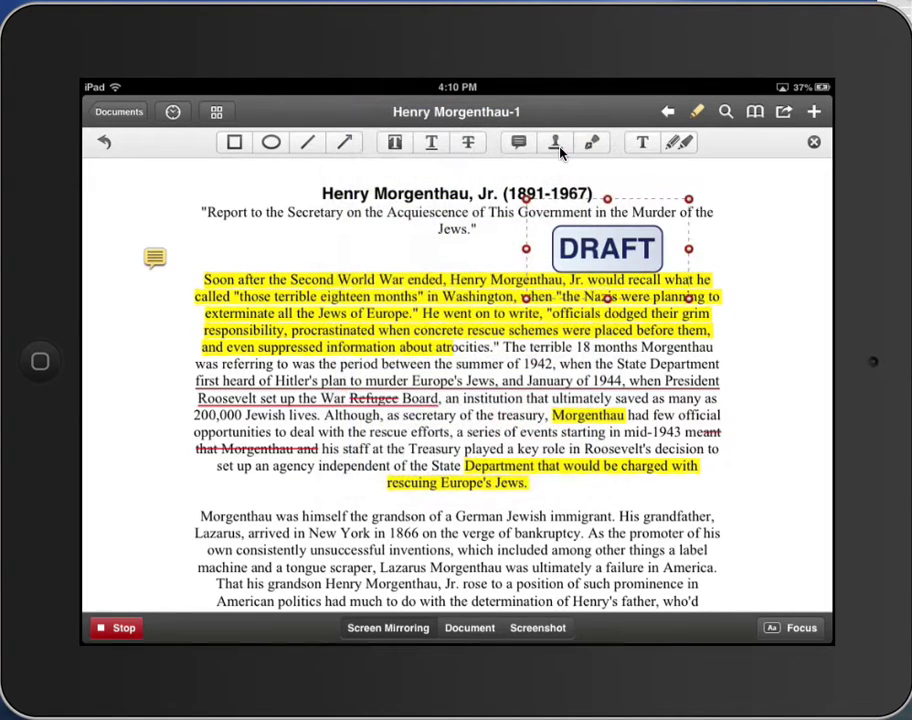
click(585, 174)
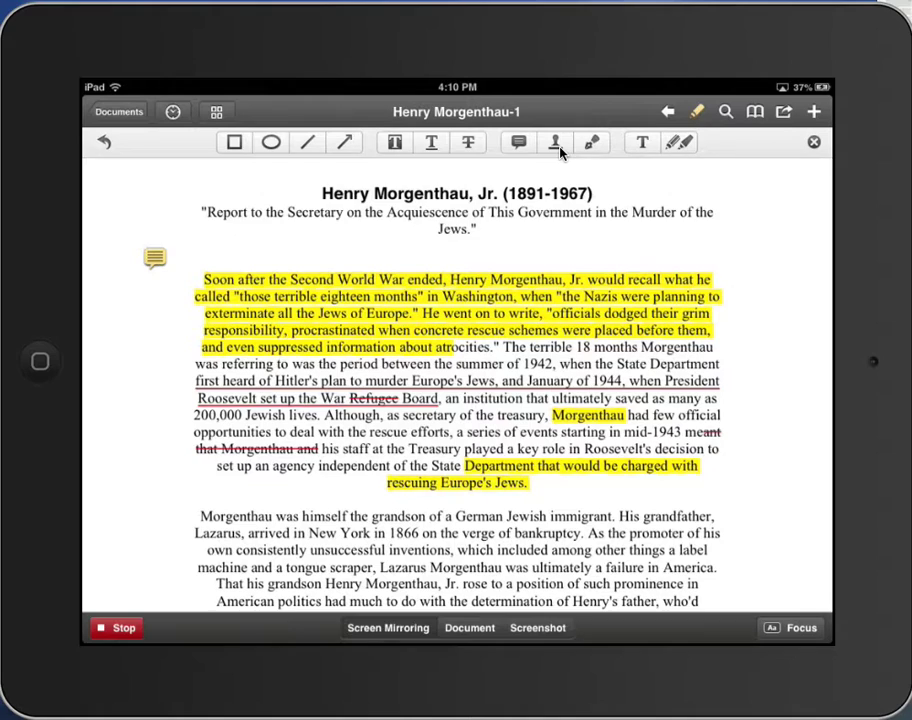
click(558, 146)
Add the text "Type here" to the left of the title in Helvetica 11
click(642, 143)
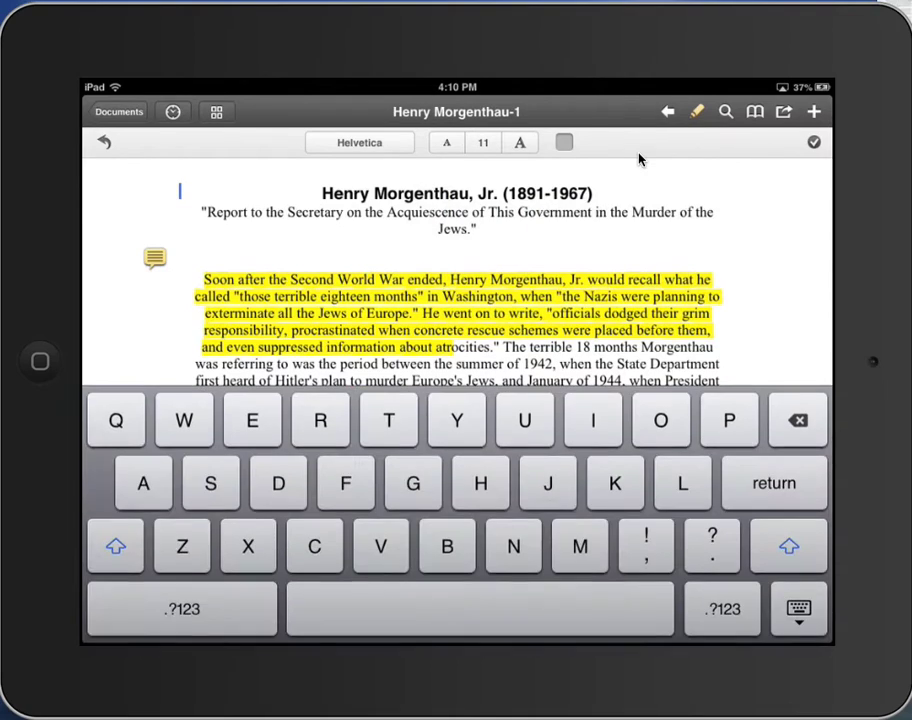
text(Type )
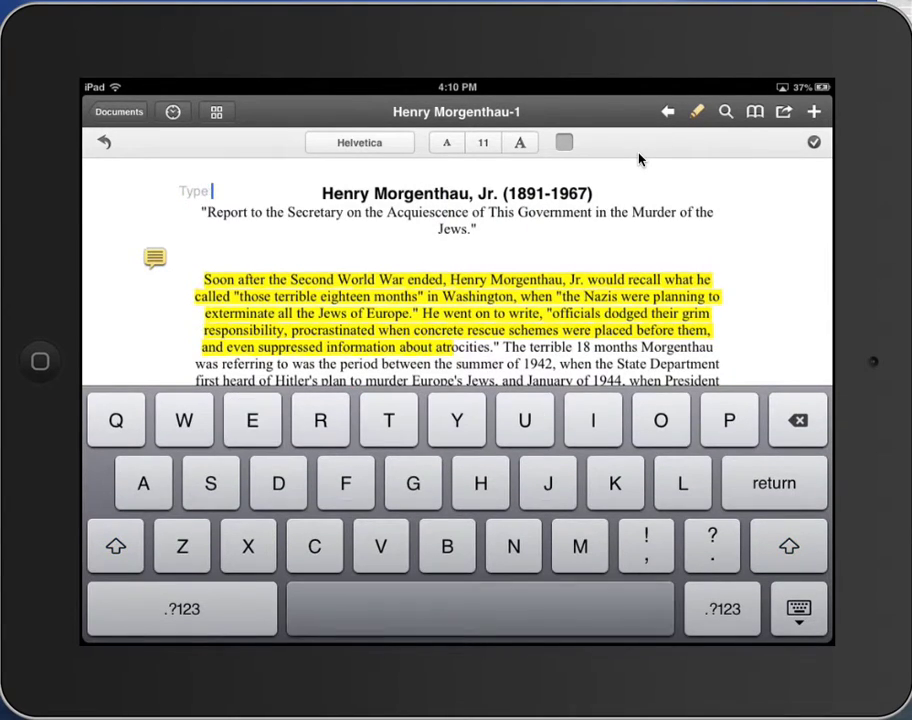
text(heree)
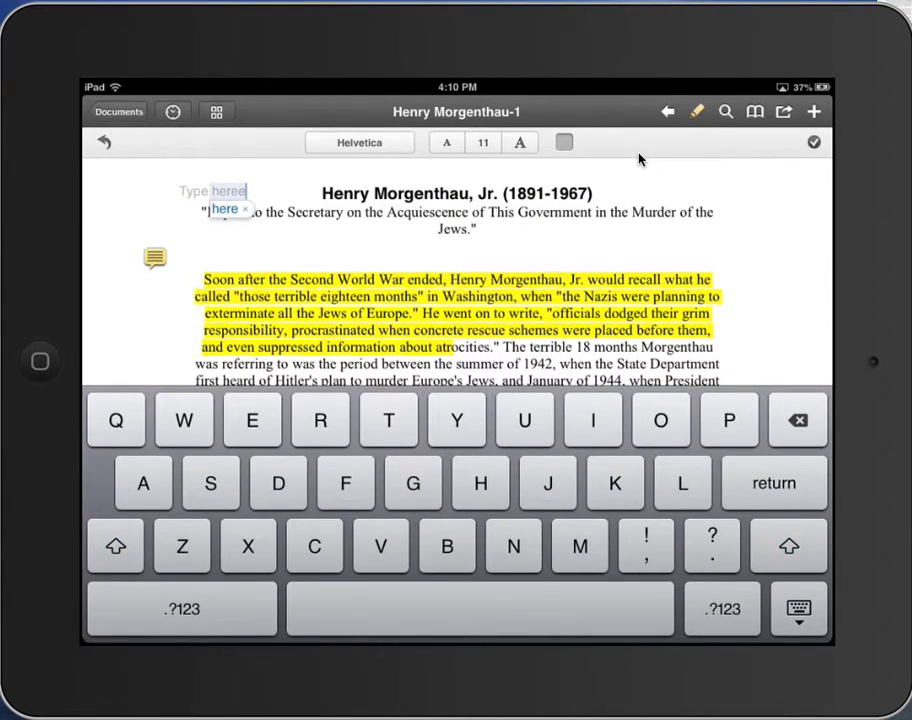
key(BackSpace)
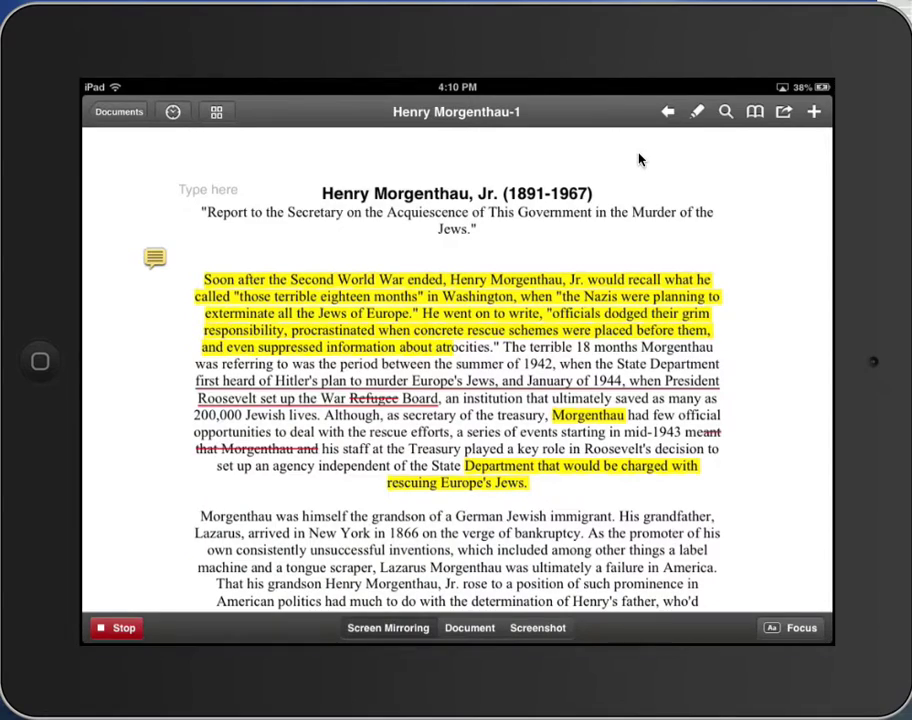
Change the red pen to purple and mark "Report to the Secretary" in the subtitle with a semi-transparent freehand stroke
click(680, 139)
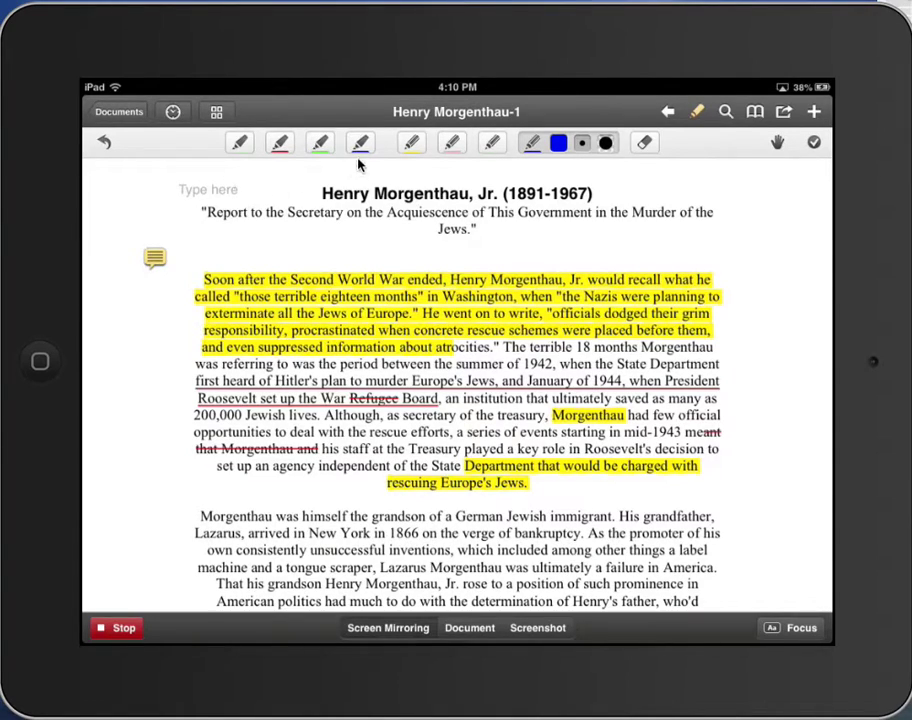
click(280, 143)
click(305, 142)
click(362, 193)
click(353, 143)
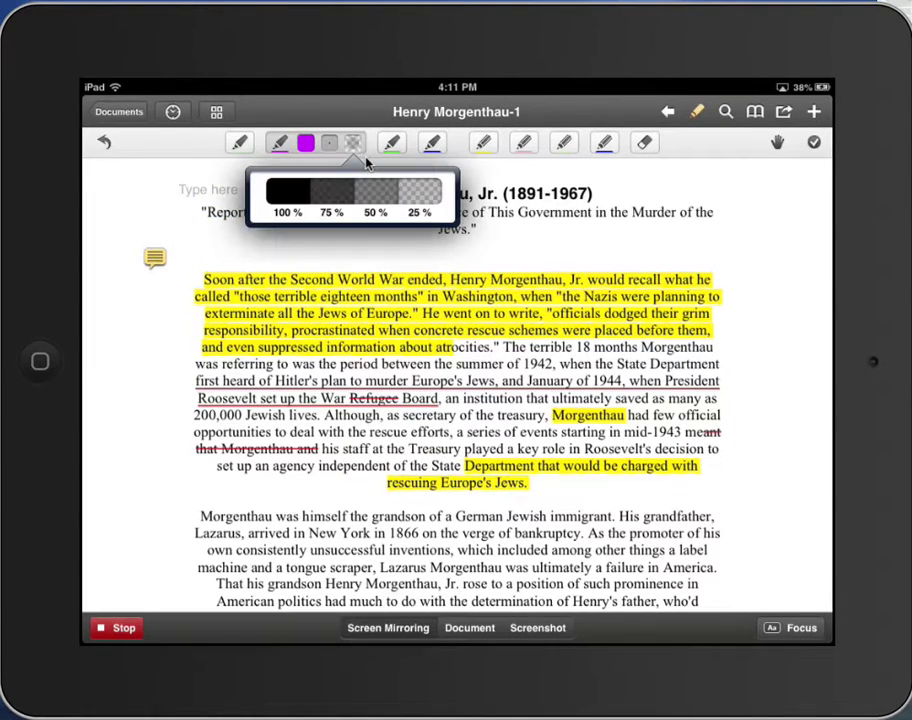
click(366, 163)
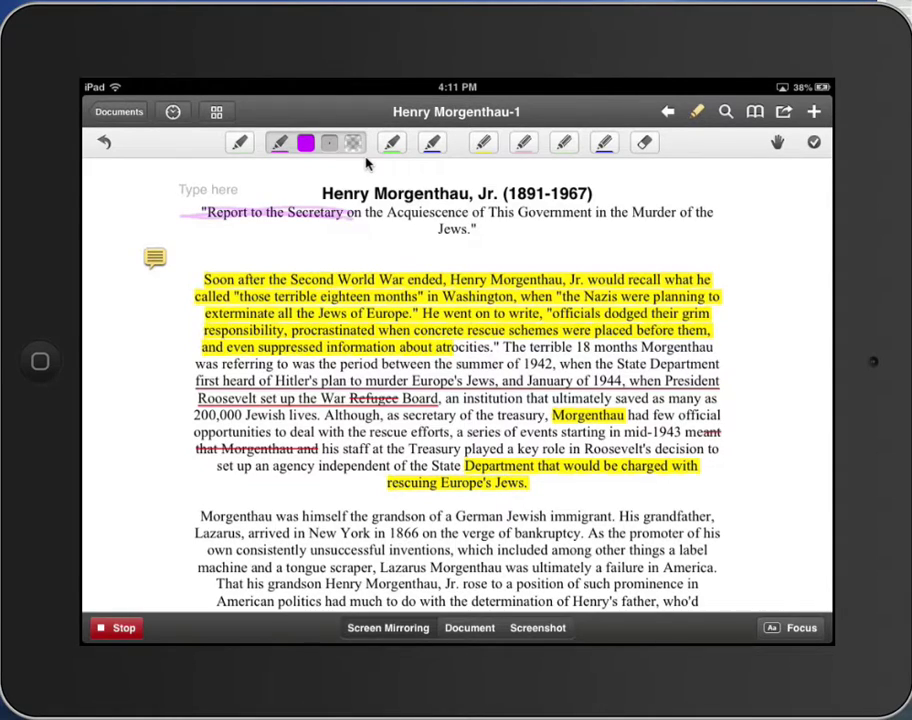
Set the purple pen to 100 % opacity and draw over "of This Government in the Murder of" in the subtitle
click(353, 143)
click(285, 211)
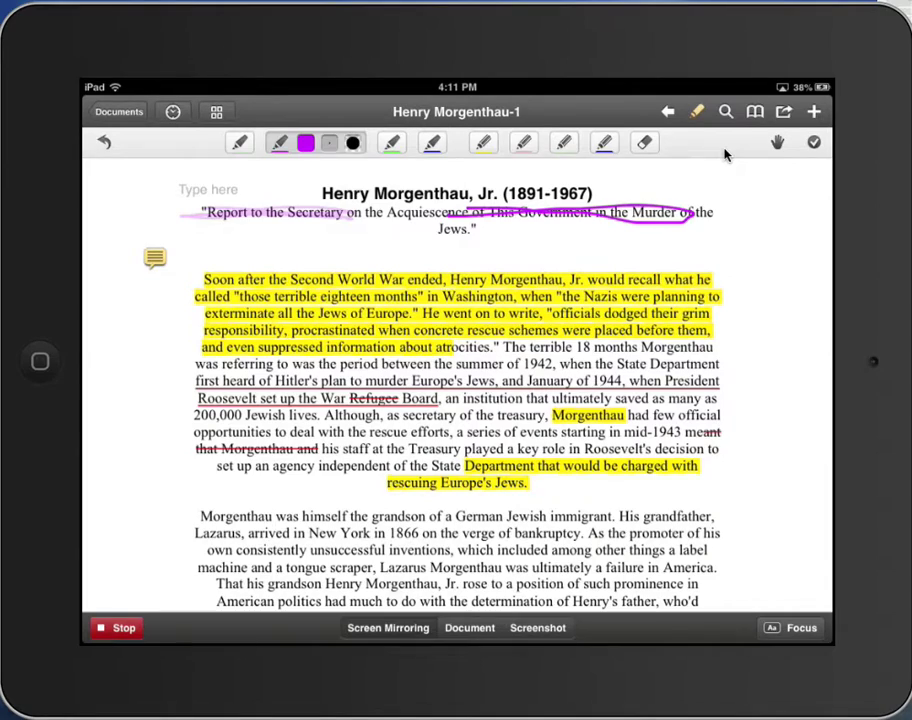
click(604, 143)
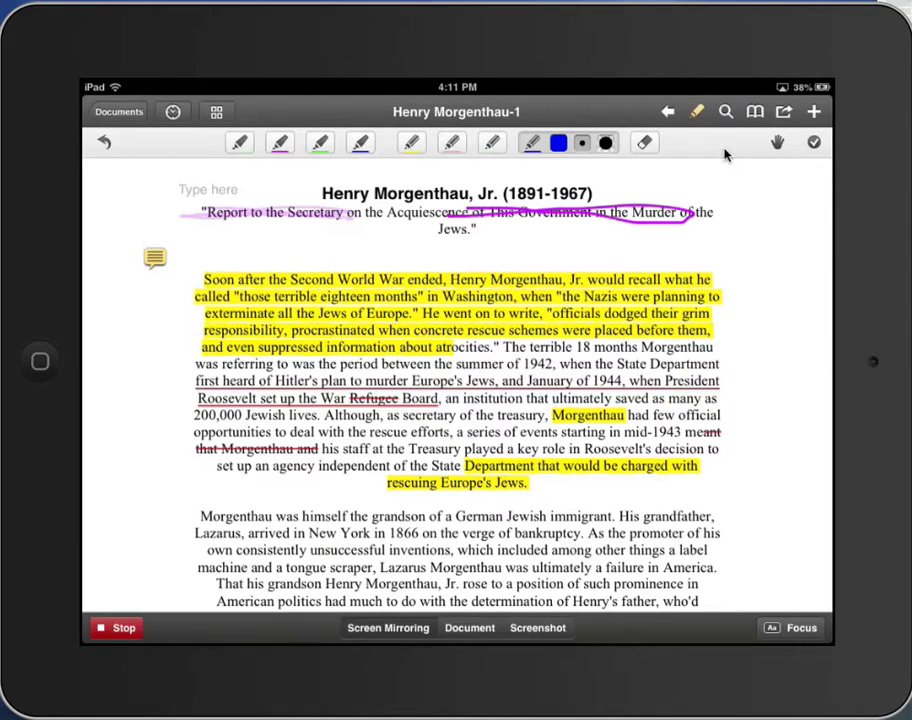
click(596, 150)
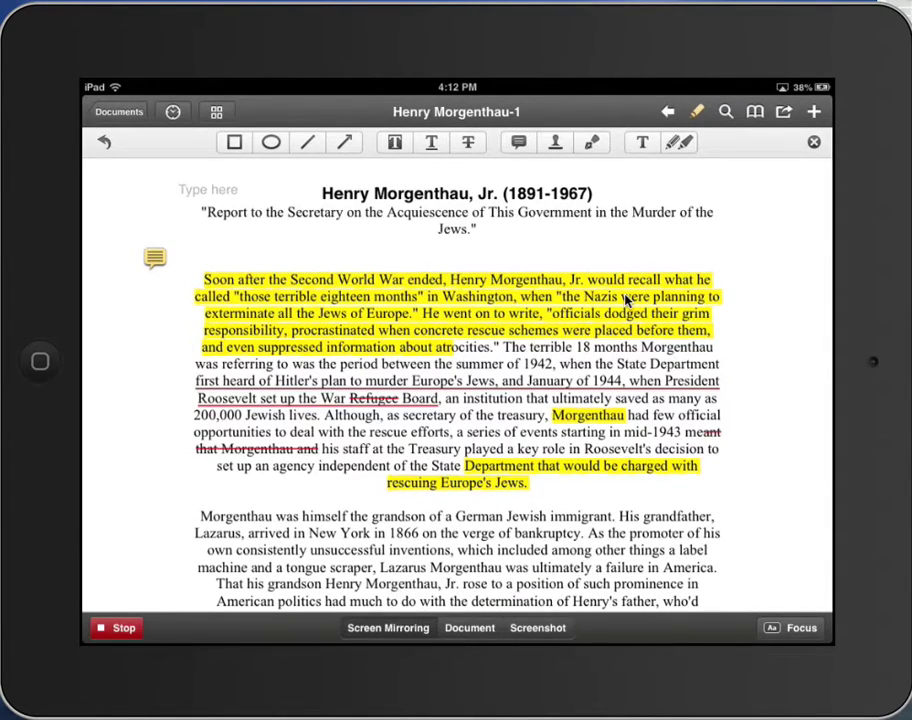
Clear the red underline and the yellow highlight over the opening lines from the first paragraph
click(243, 347)
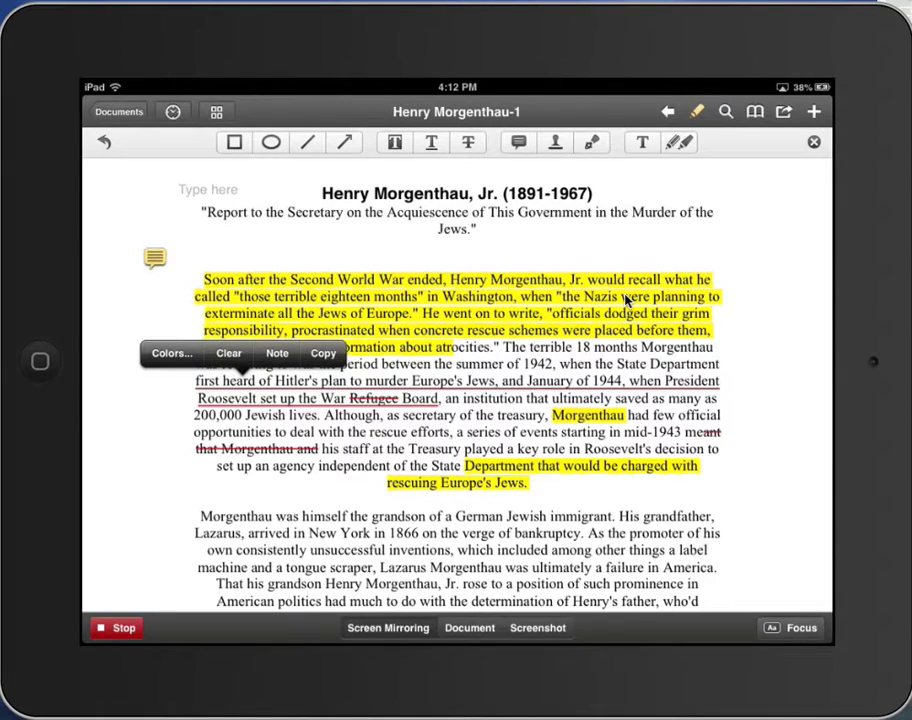
click(229, 353)
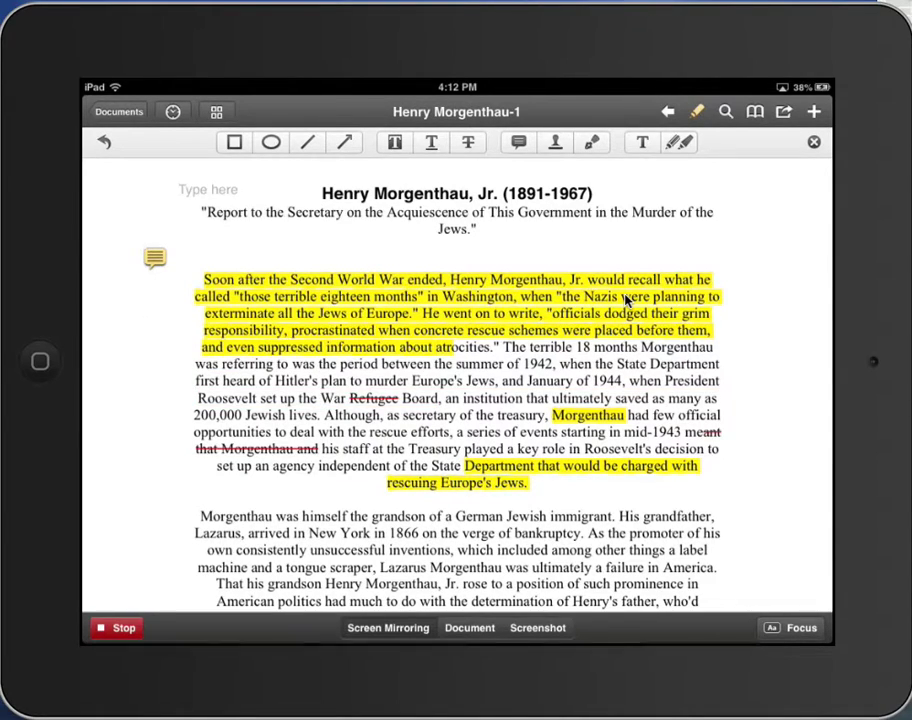
click(250, 298)
click(239, 284)
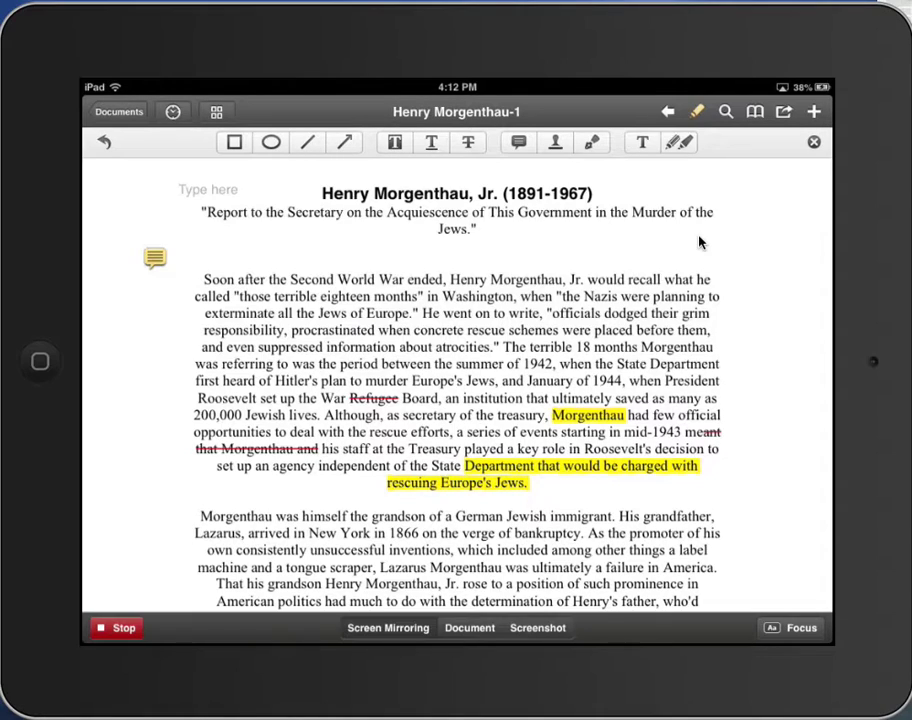
Try a note and the text "Type" in the blank area below the subtitle, and remove them
click(655, 234)
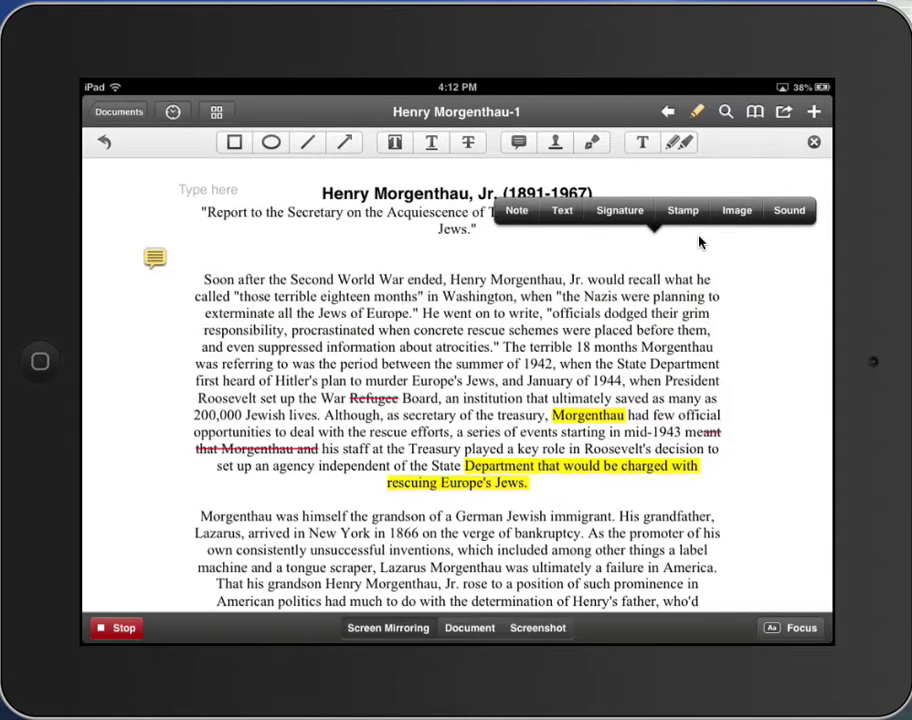
click(517, 211)
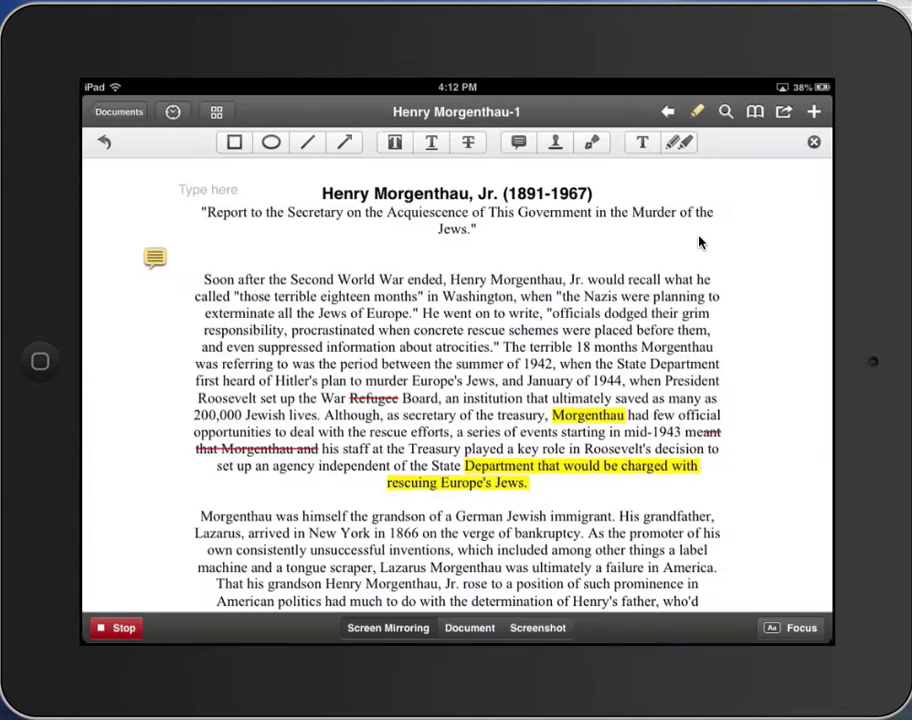
click(699, 242)
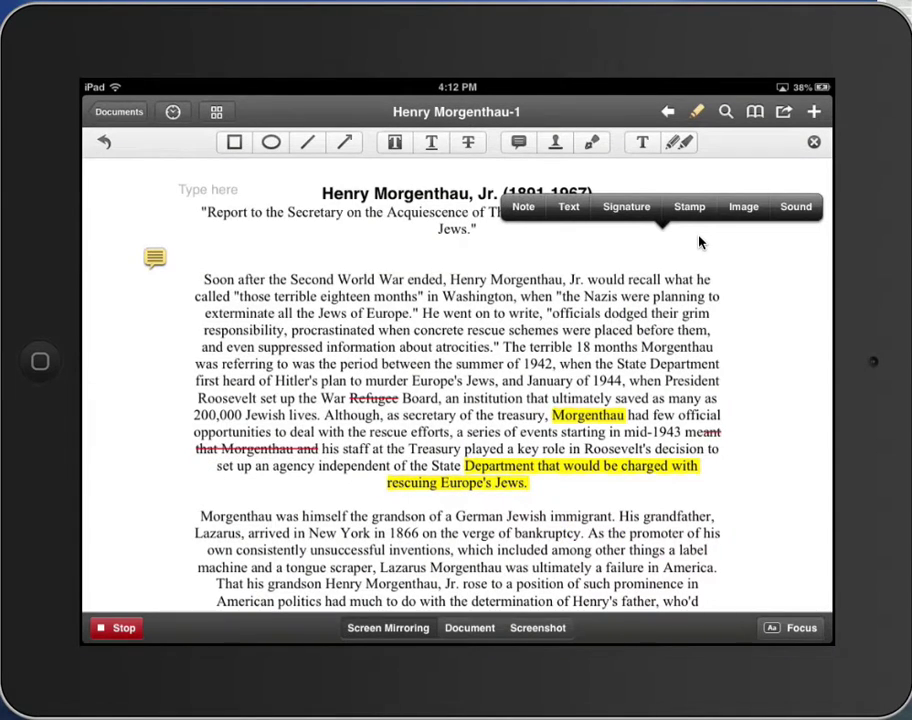
click(568, 206)
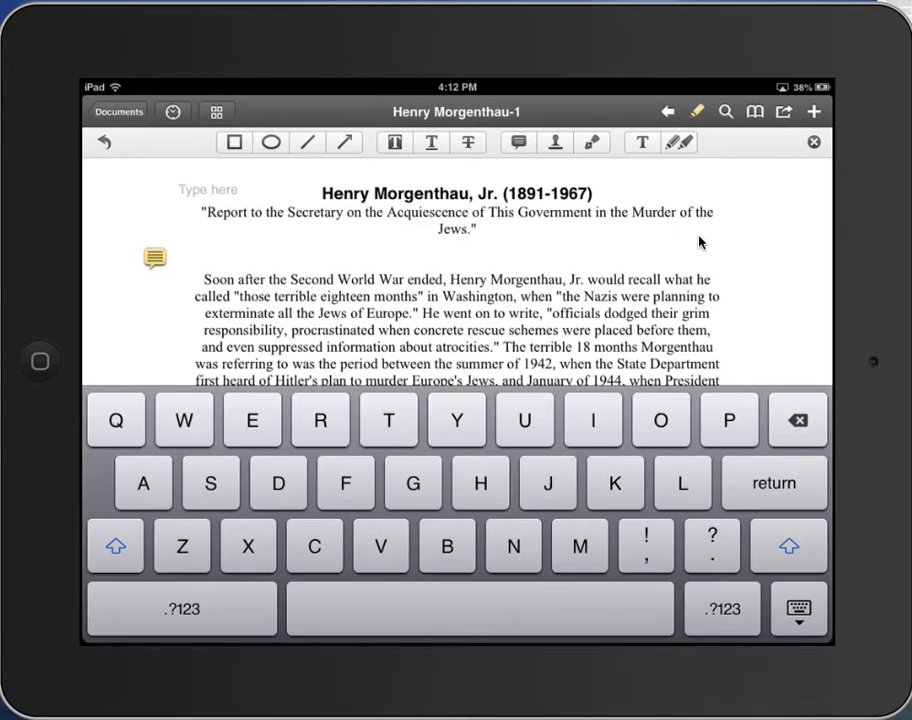
text(Type)
click(700, 242)
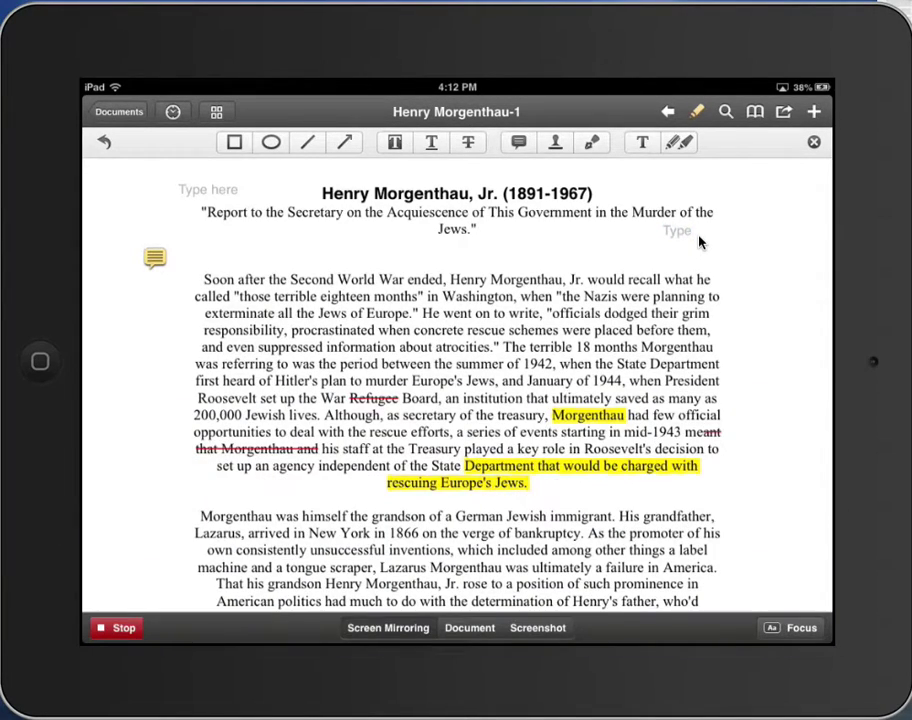
click(700, 242)
key(Delete)
Try to add a customer signature in the blank area below the subtitle, and cancel it
click(699, 242)
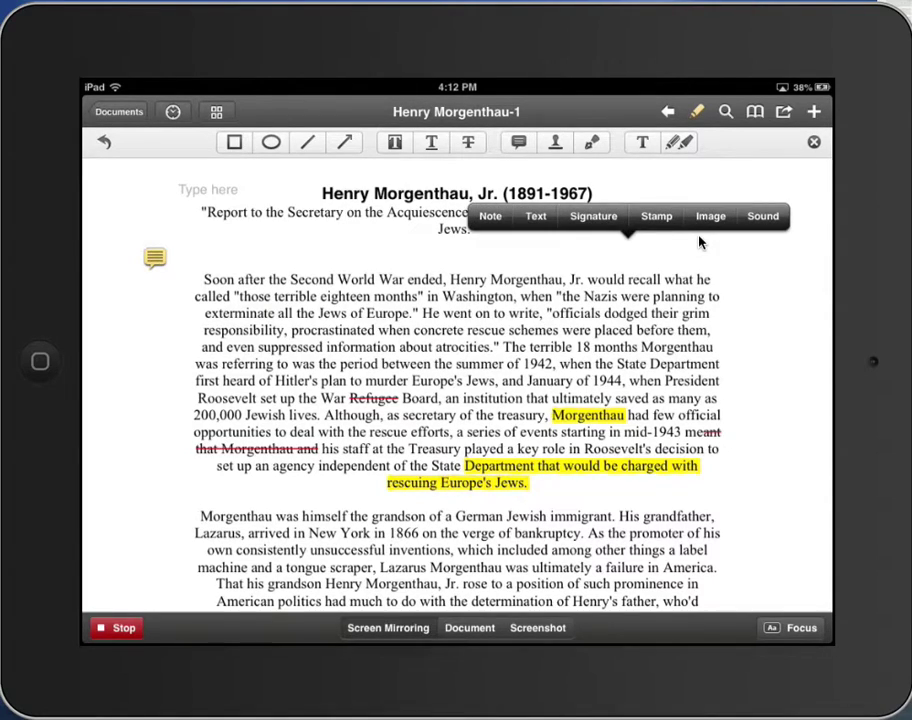
click(593, 216)
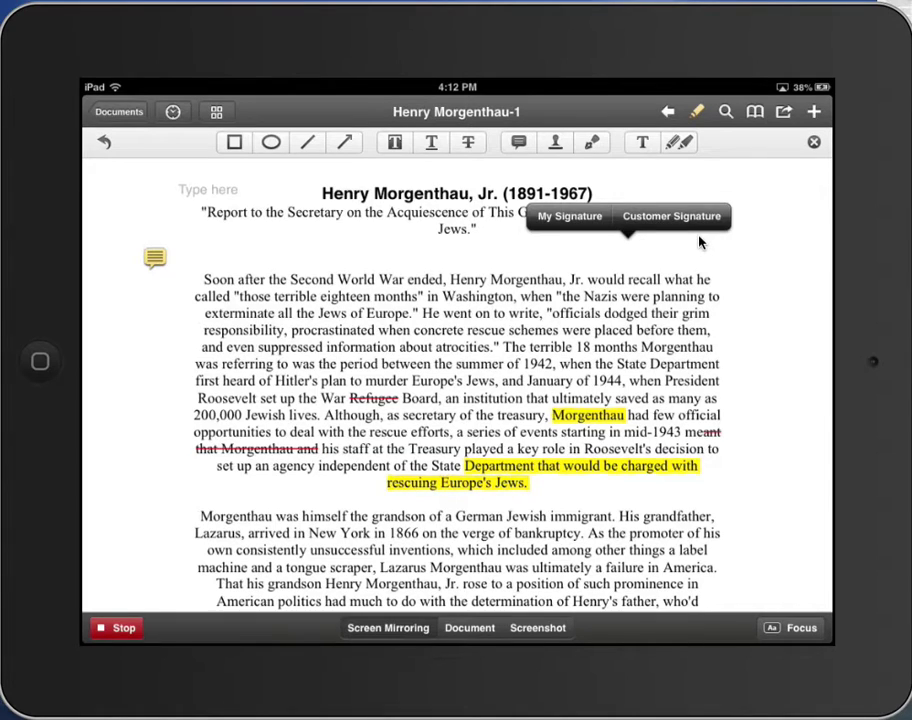
click(690, 217)
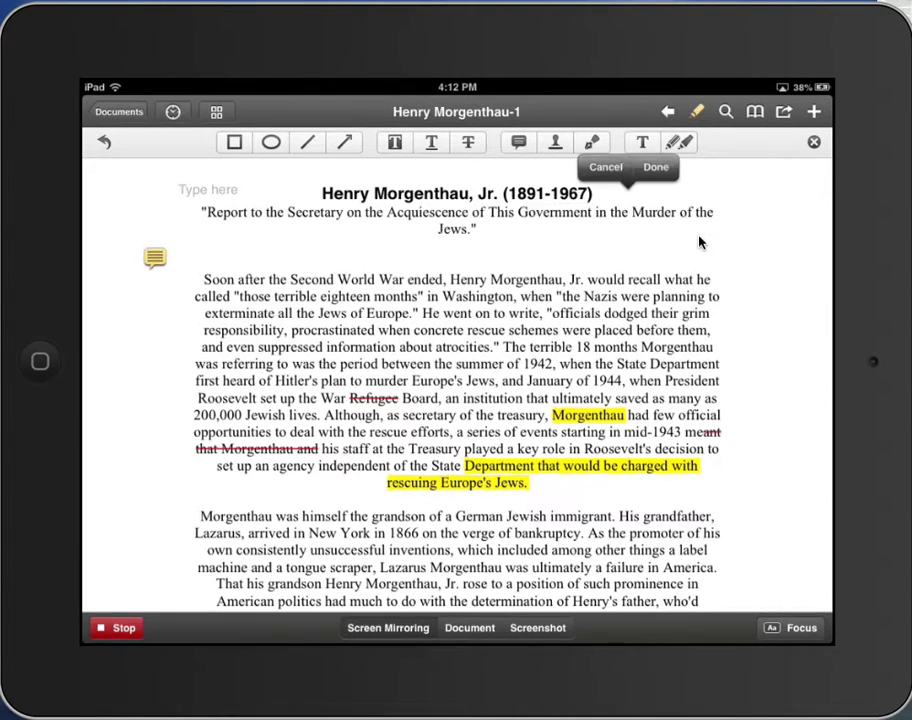
click(606, 167)
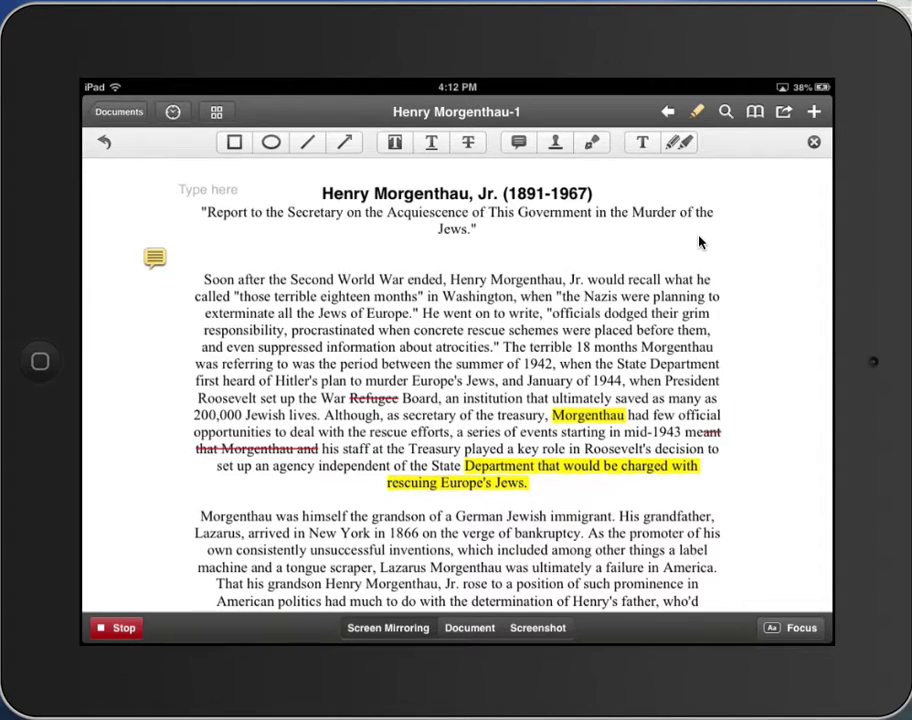
Try to add a stamp in the blank area below the subtitle, and dismiss the choices
click(699, 242)
click(640, 217)
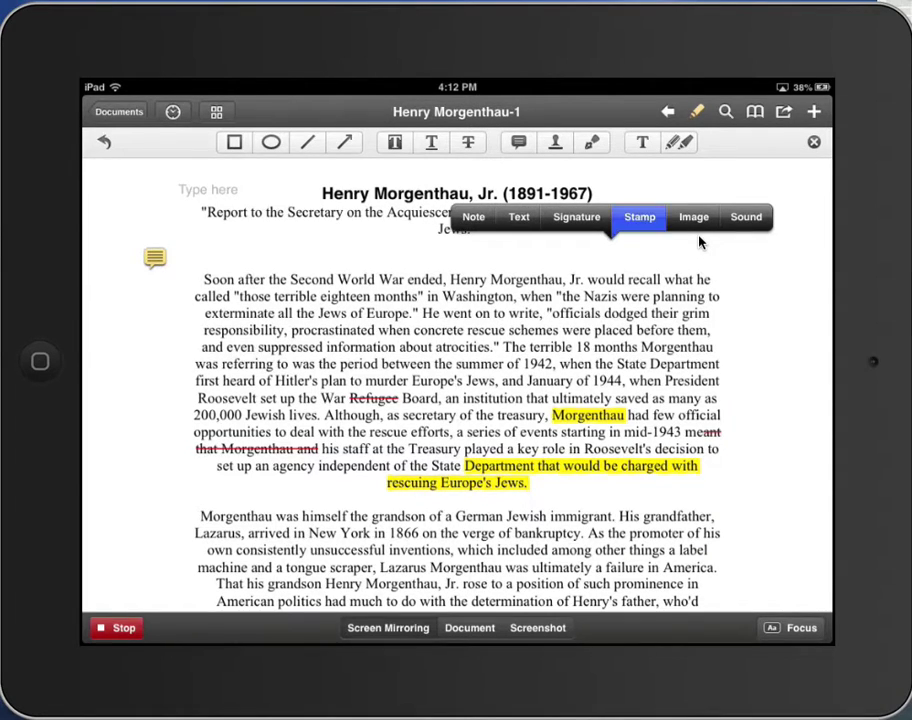
click(699, 242)
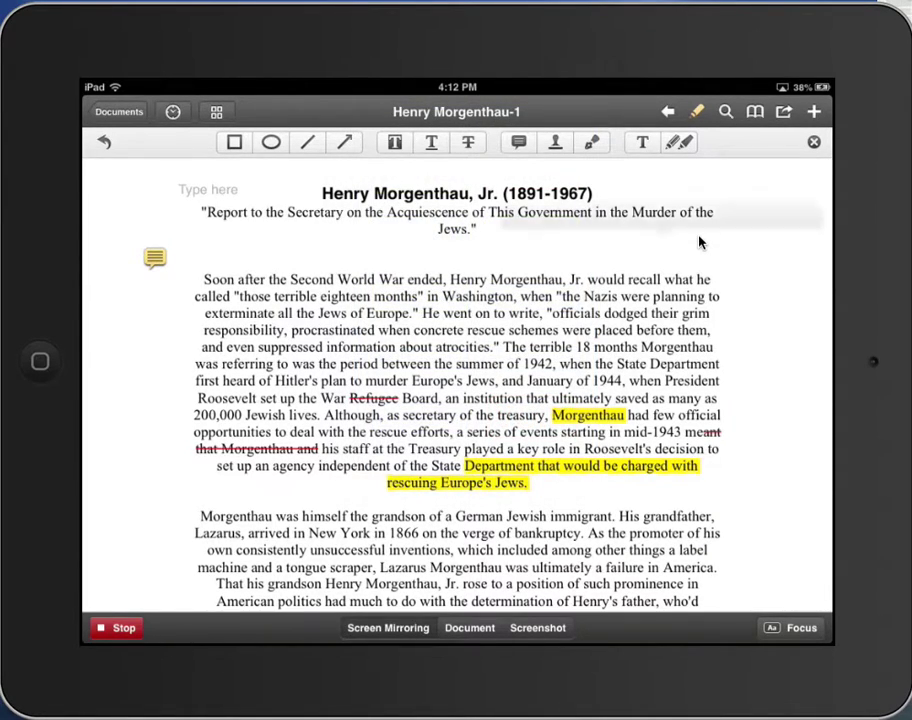
Try to insert an image from the photo library below the subtitle, and close the library
click(699, 242)
click(743, 213)
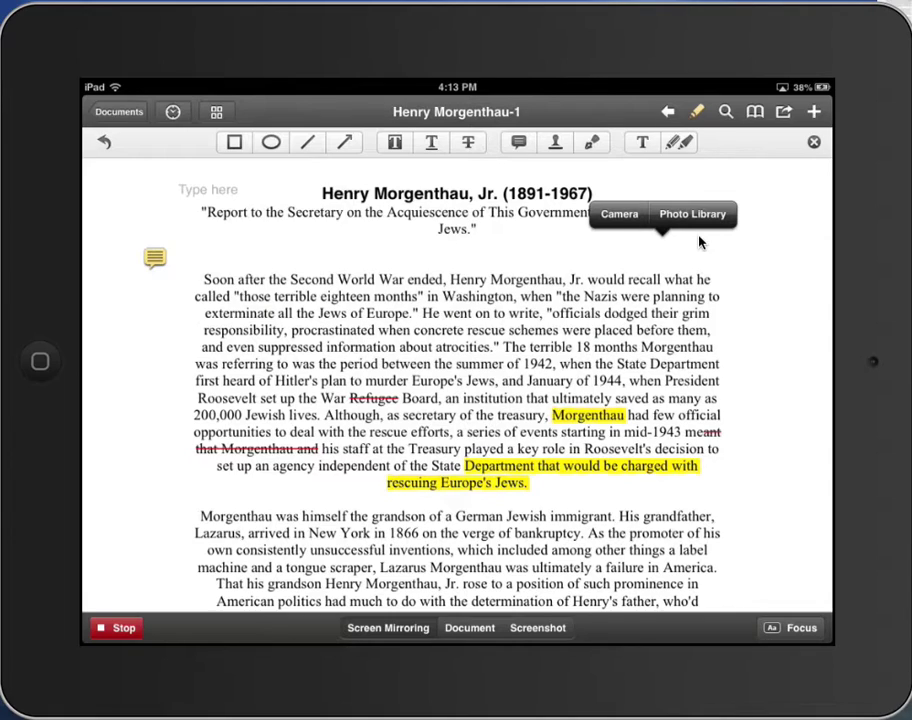
click(693, 214)
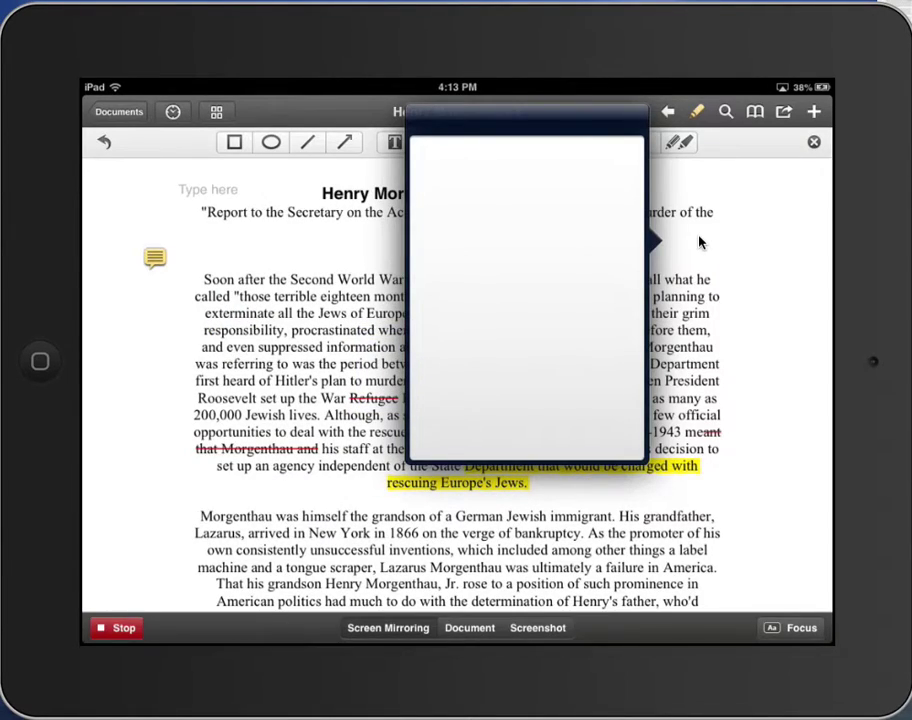
click(699, 242)
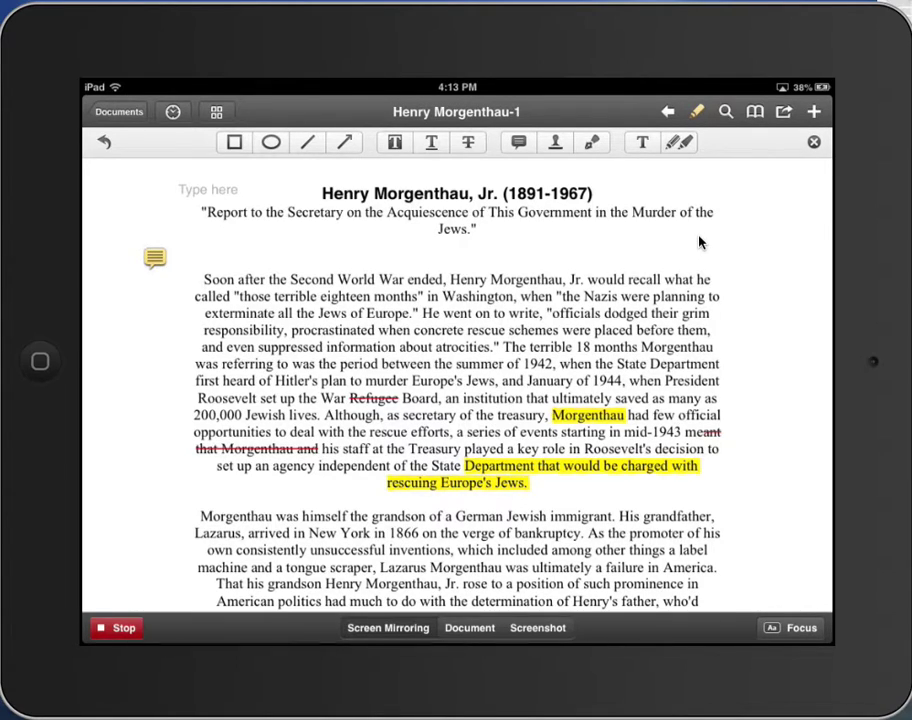
Add a sound annotation in the blank area beside the subtitle's second line, and dismiss the annotation choices
click(699, 242)
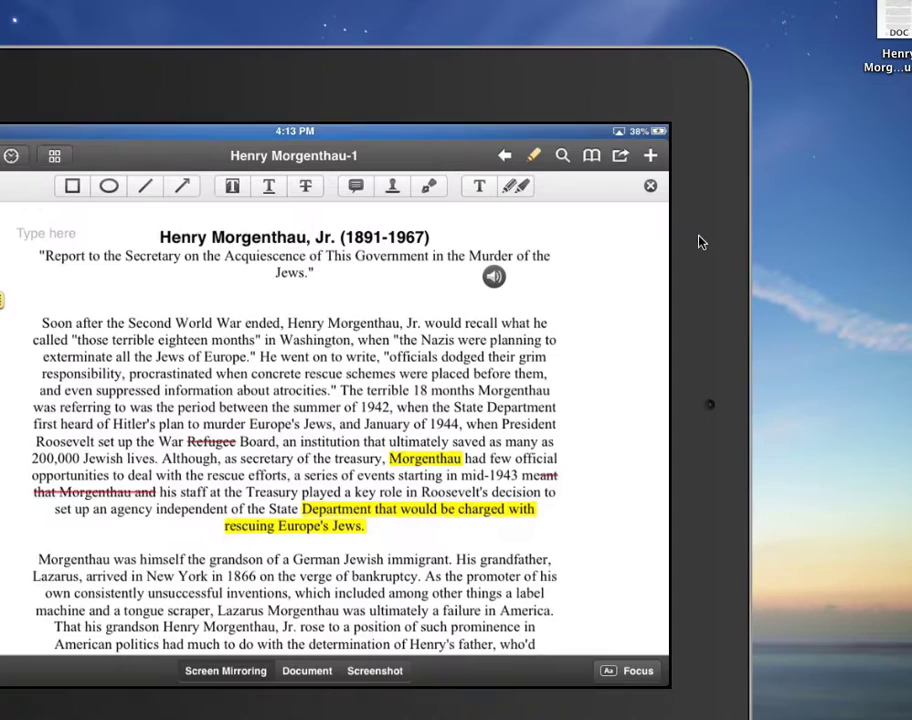
click(531, 277)
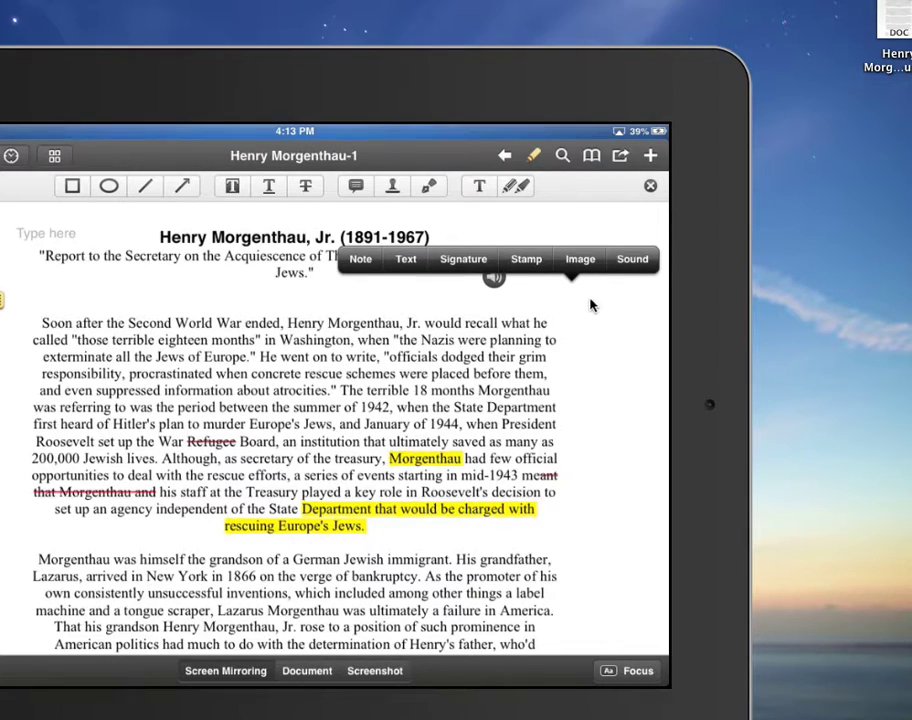
click(618, 238)
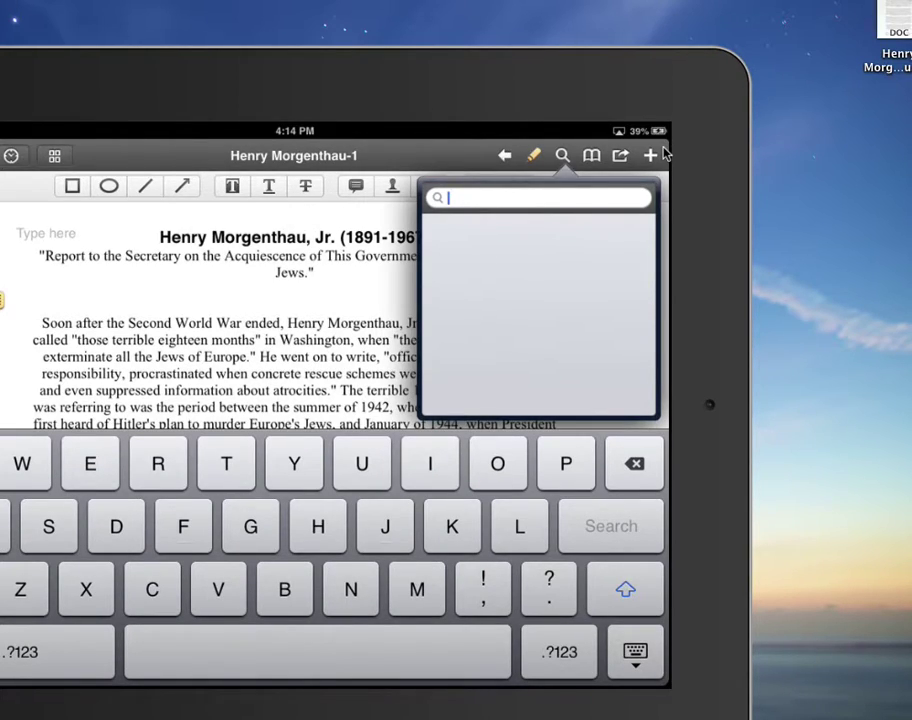
Search the document for "Jews" and look through the matches on both pages
text(Jews)
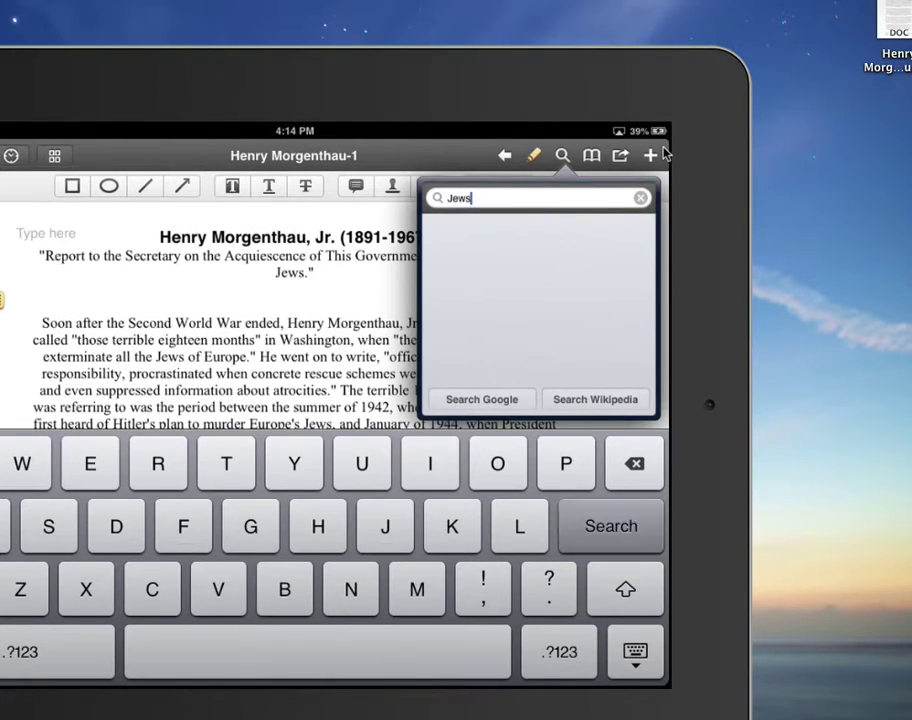
key(Return)
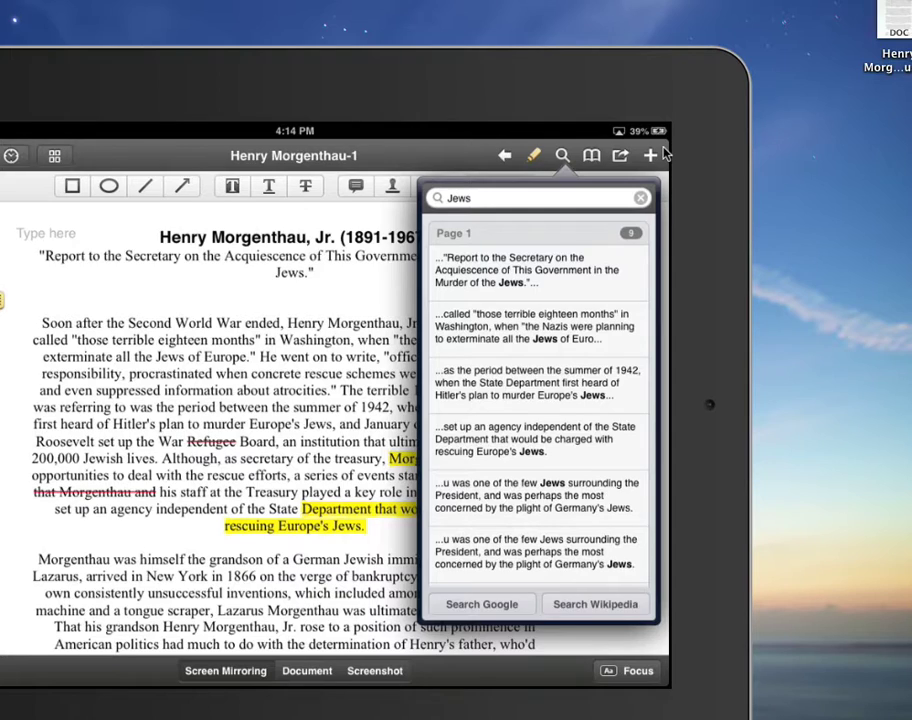
scroll(540, 400, down, 5)
scroll(540, 400, down, 3)
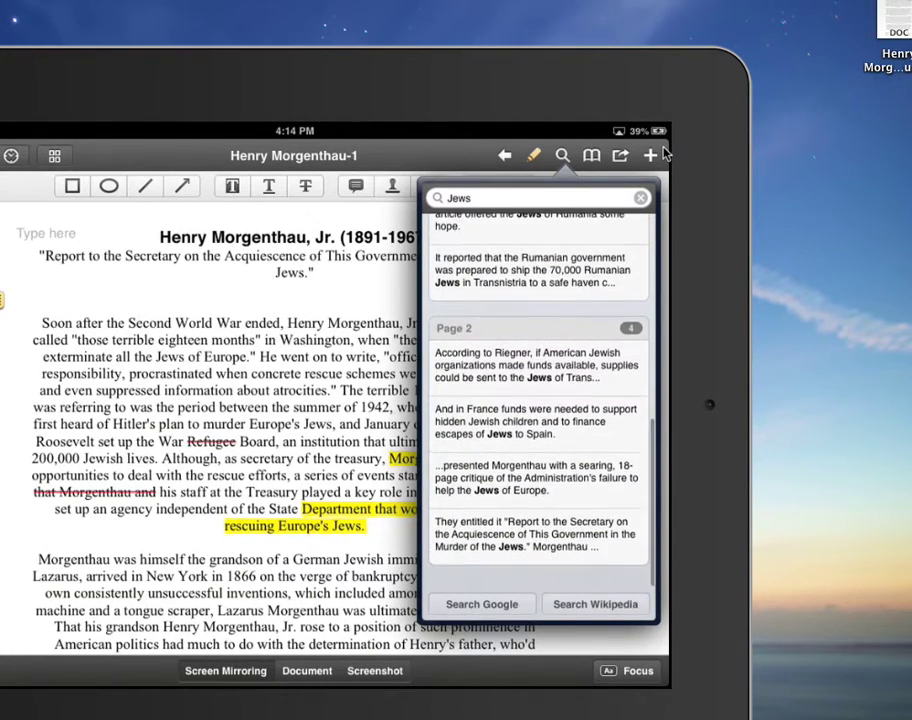
scroll(540, 400, up, 5)
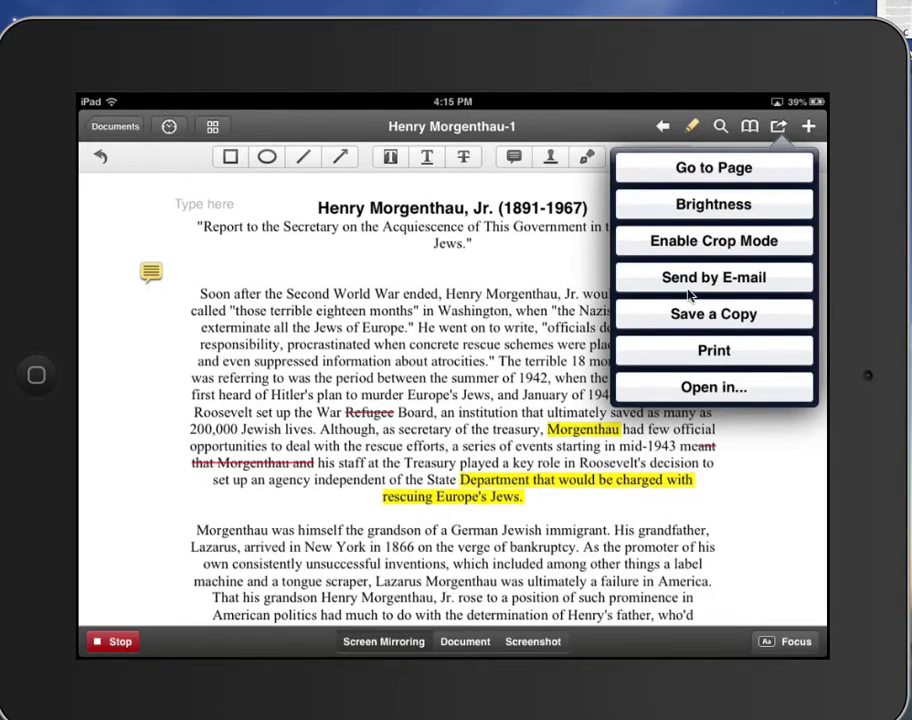
Send the annotated PDF to Google Drive as a flattened copy
click(672, 390)
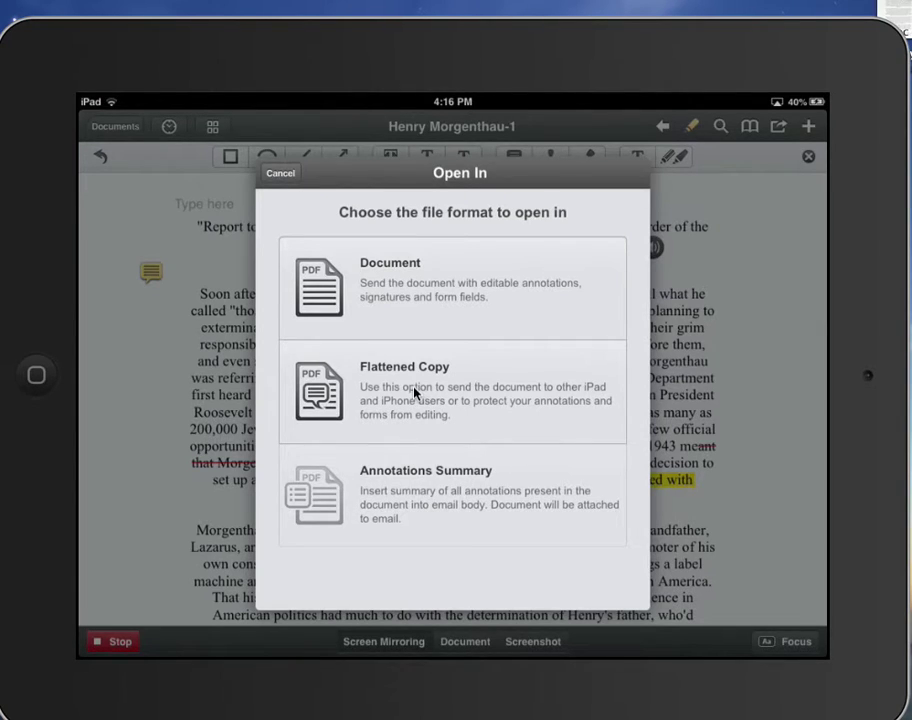
click(330, 390)
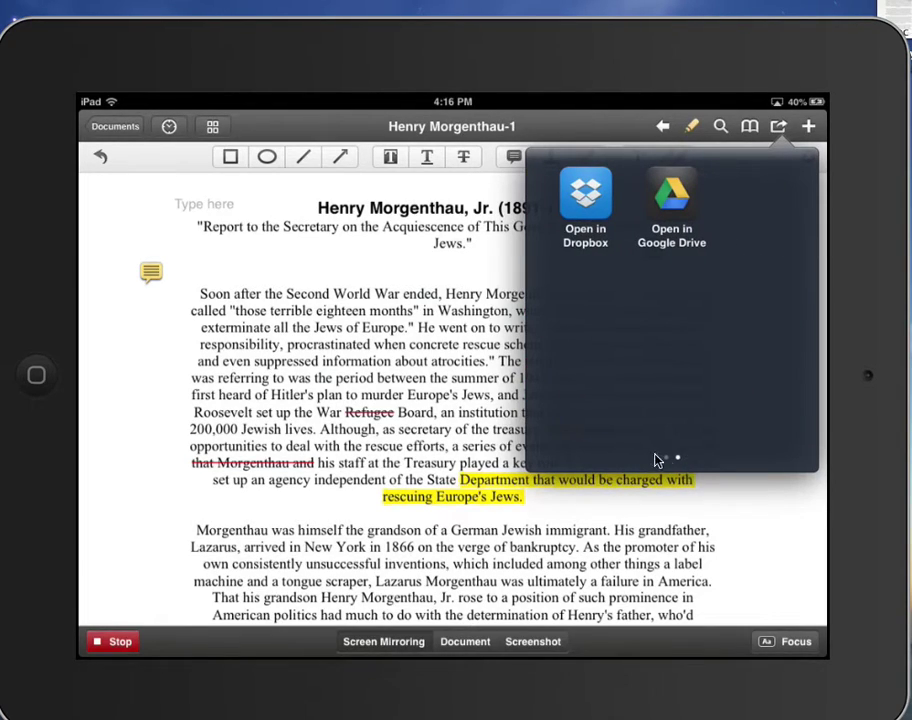
click(673, 196)
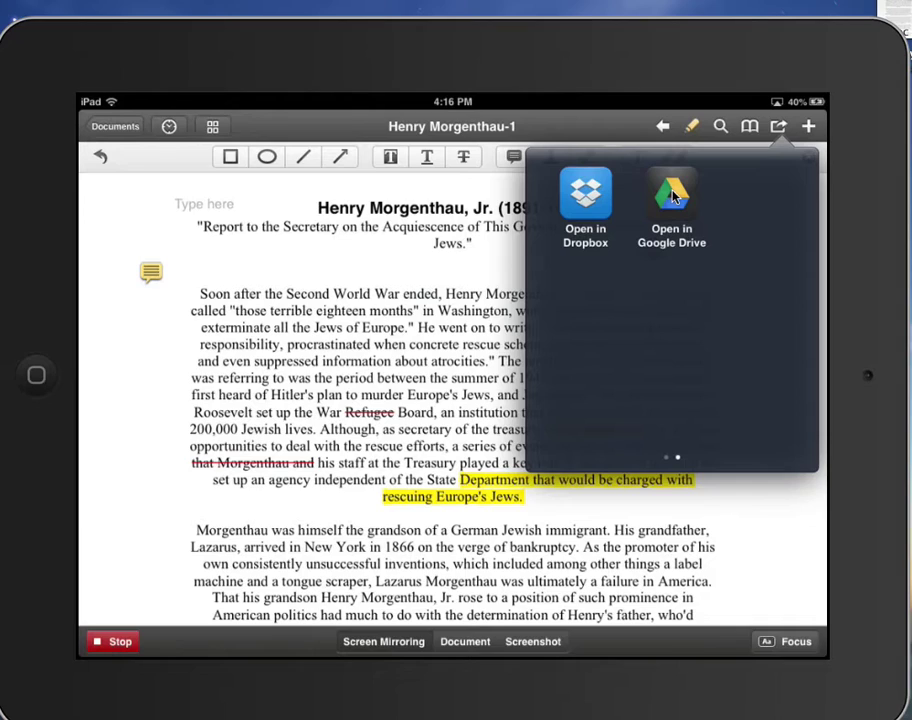